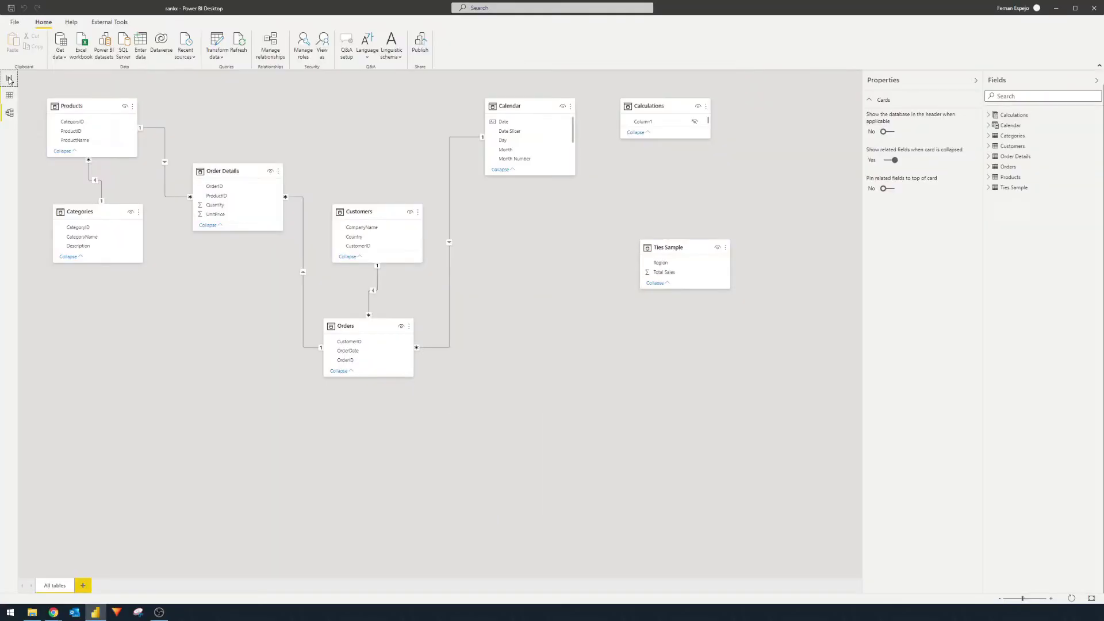
On the report, expand Calculations and show the Total Sales SUMX formula over Quantity times UnitPrice.
{"action": "left_click", "coordinate": [9, 79]}
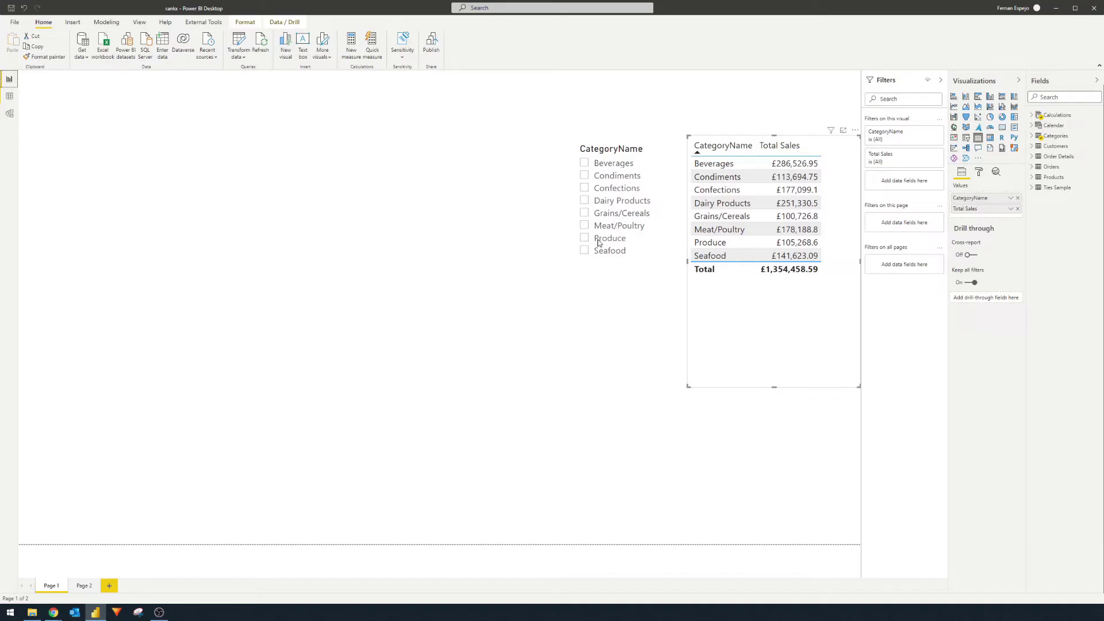
{"action": "left_click", "coordinate": [1016, 126]}
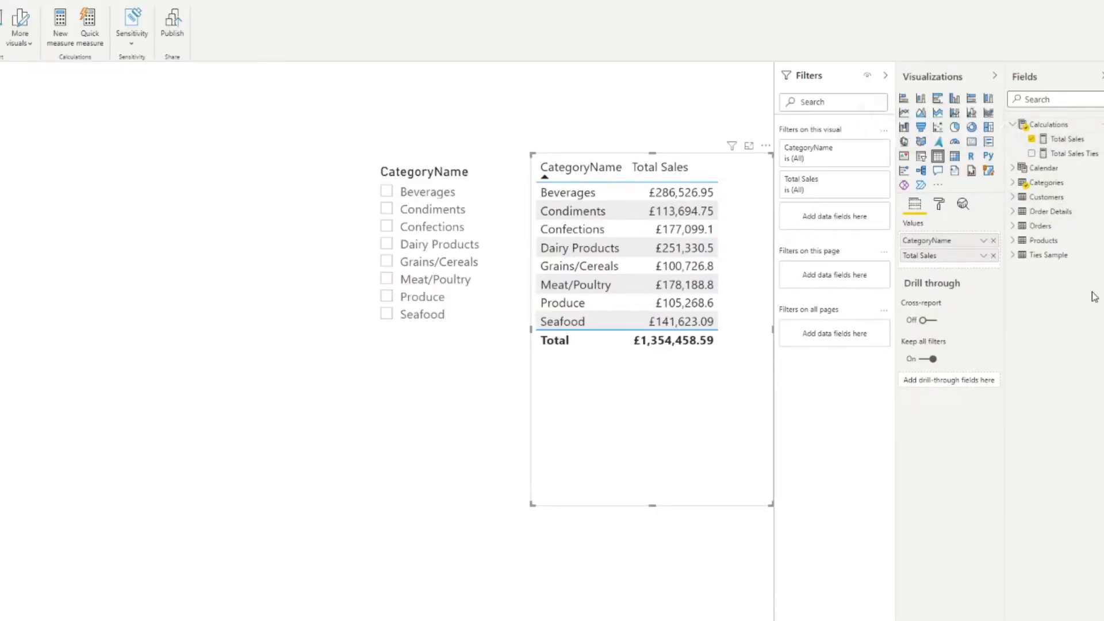
{"action": "left_click", "coordinate": [1067, 146]}
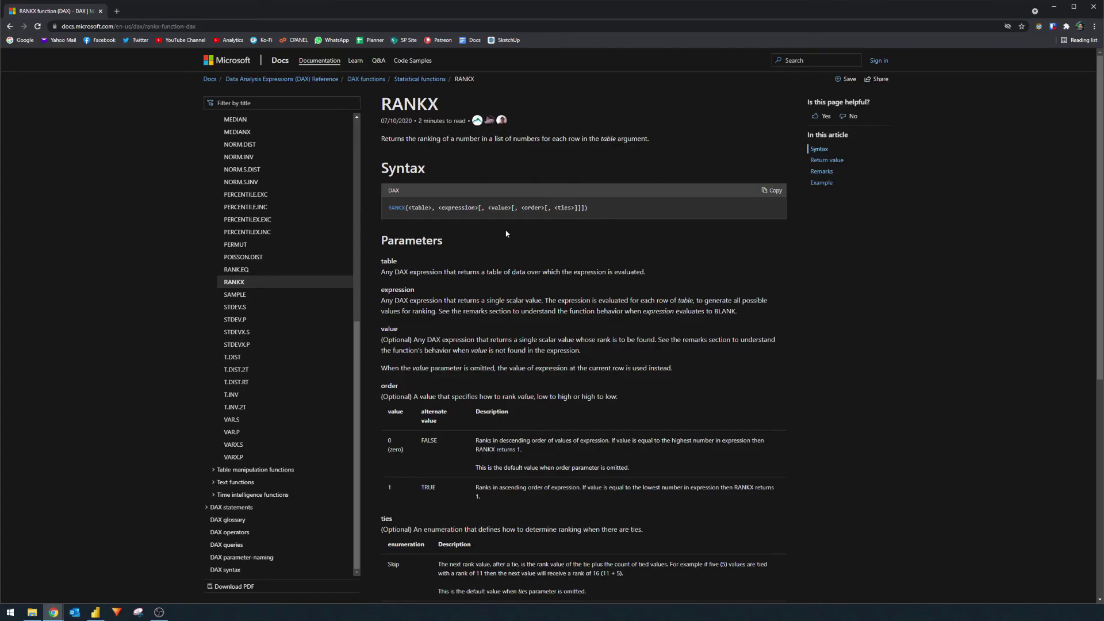
Scroll the RANKX documentation page down to its Remarks and Example sections.
{"action": "scroll", "coordinate": [507, 234], "scroll_direction": "down", "scroll_amount": 6}
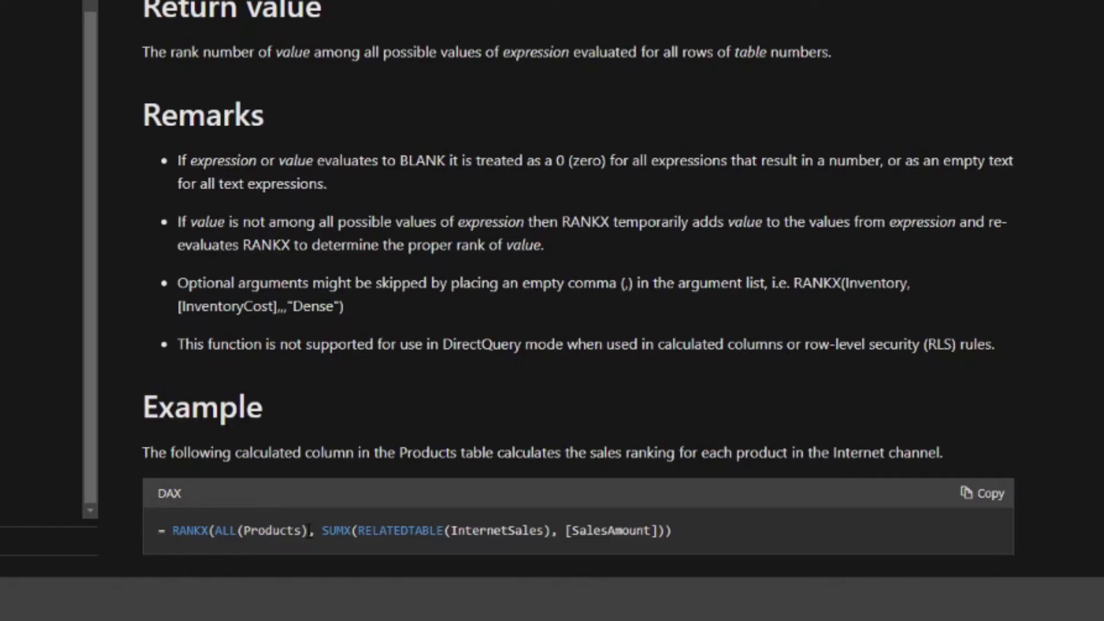
Back in Power BI, start a new Calculations measure named Ranking Sales using RANKX.
{"action": "left_click", "coordinate": [95, 613]}
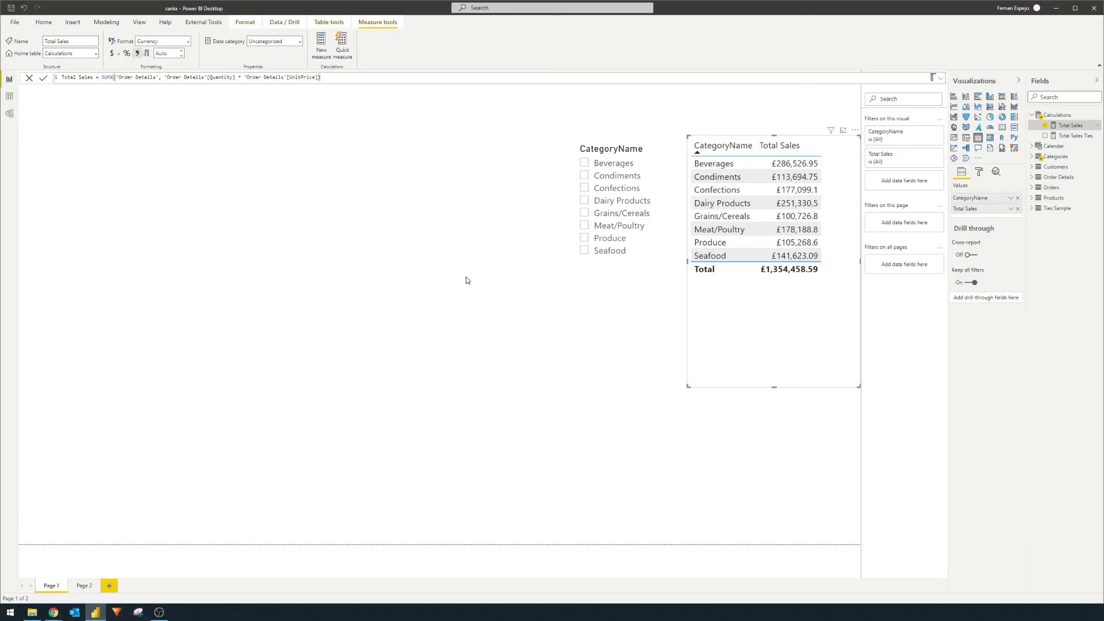
{"action": "right_click", "coordinate": [1056, 114]}
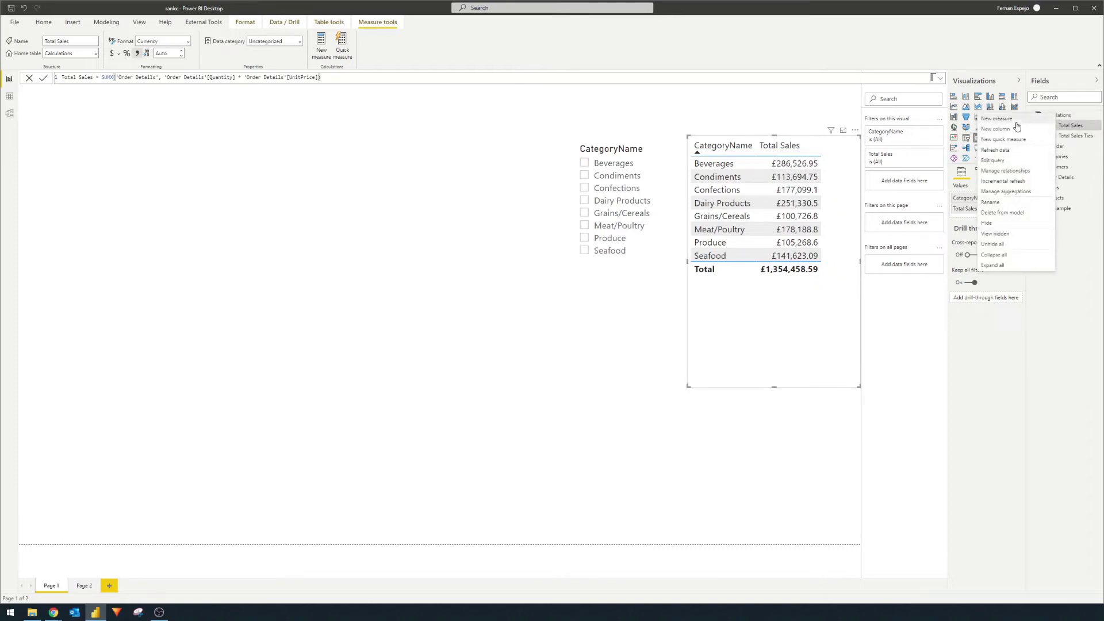
{"action": "left_click", "coordinate": [1016, 122]}
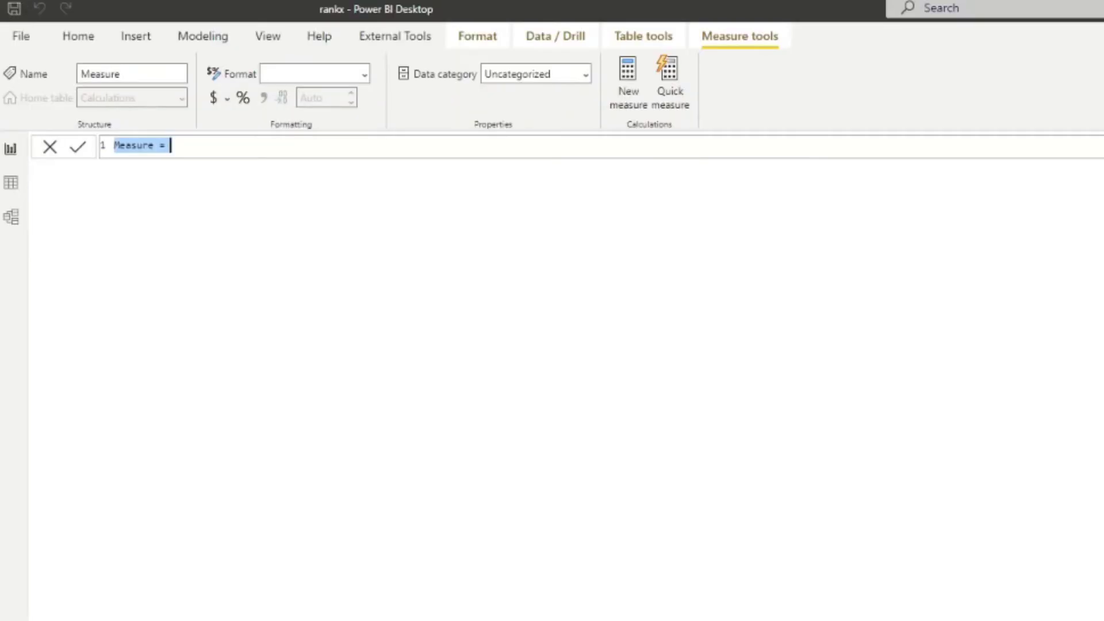
{"action": "type", "text": "R"}
{"action": "key", "text": "BackSpace"}
{"action": "type", "text": "R"}
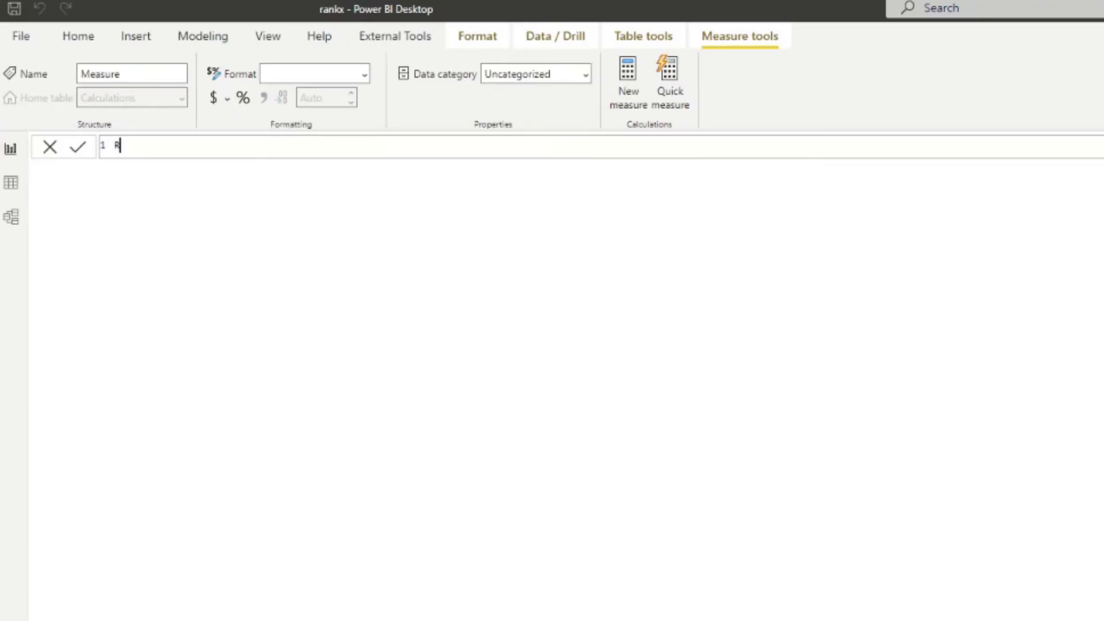
{"action": "type", "text": "anking Sales = RANK"}
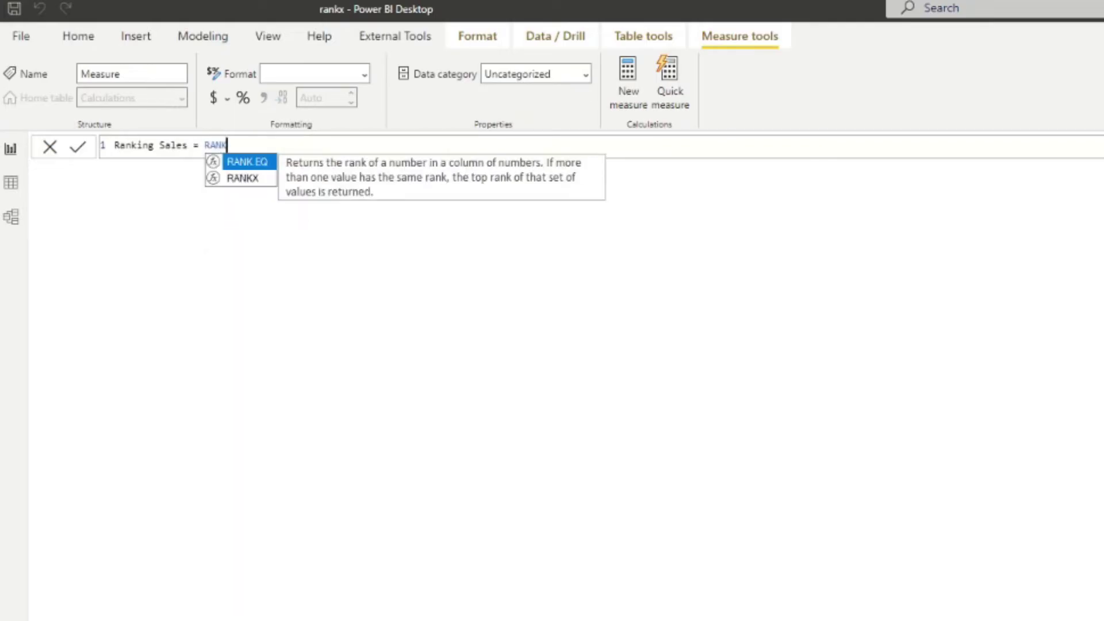
{"action": "key", "text": "Down"}
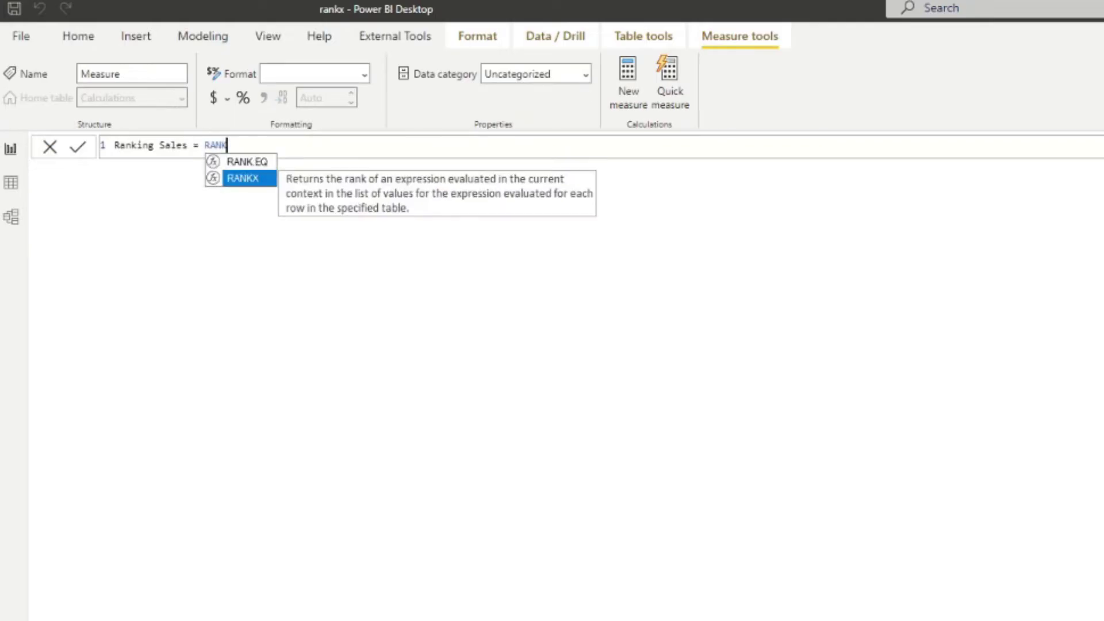
{"action": "key", "text": "Tab"}
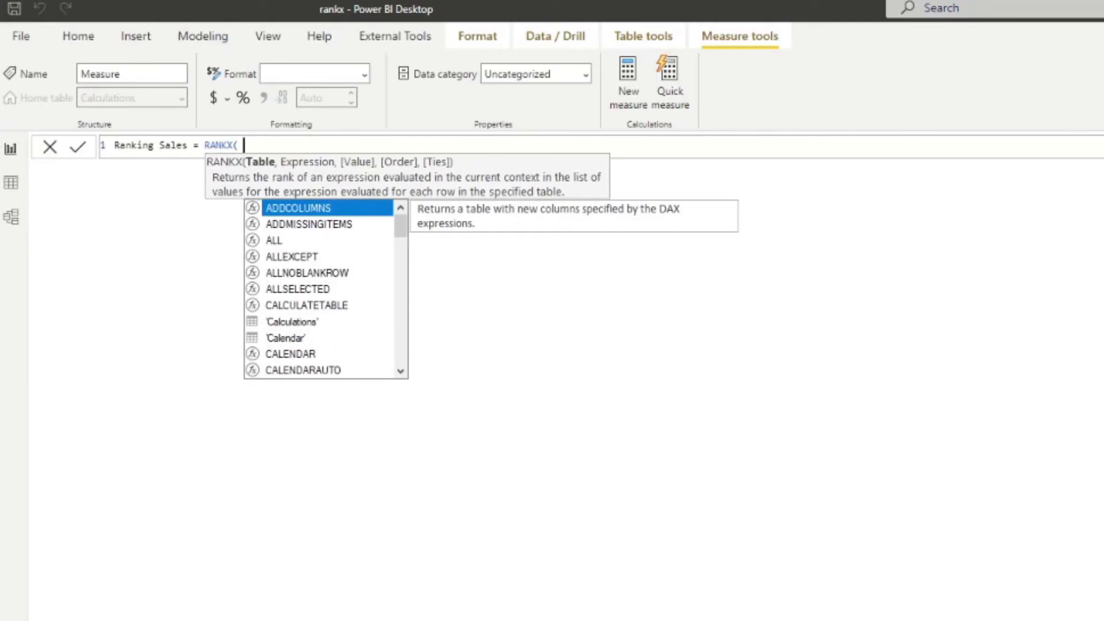
Complete the formula as RANKX( ALL( Categories ), [Total Sales] ) and commit it.
{"action": "type", "text": "ALL"}
{"action": "key", "text": "Tab"}
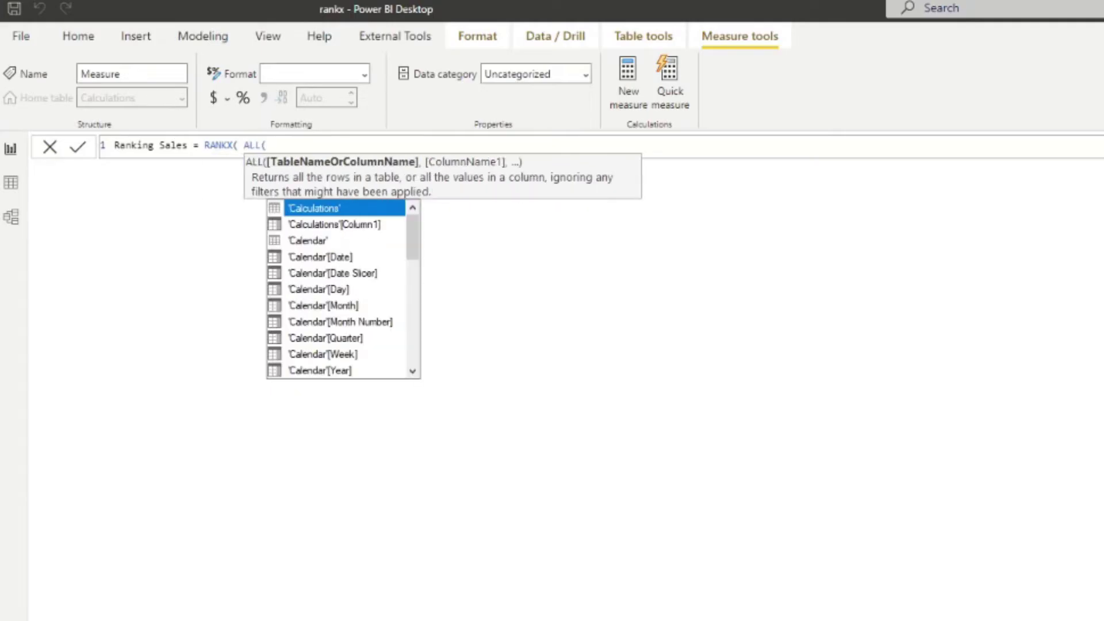
{"action": "type", "text": "Cat"}
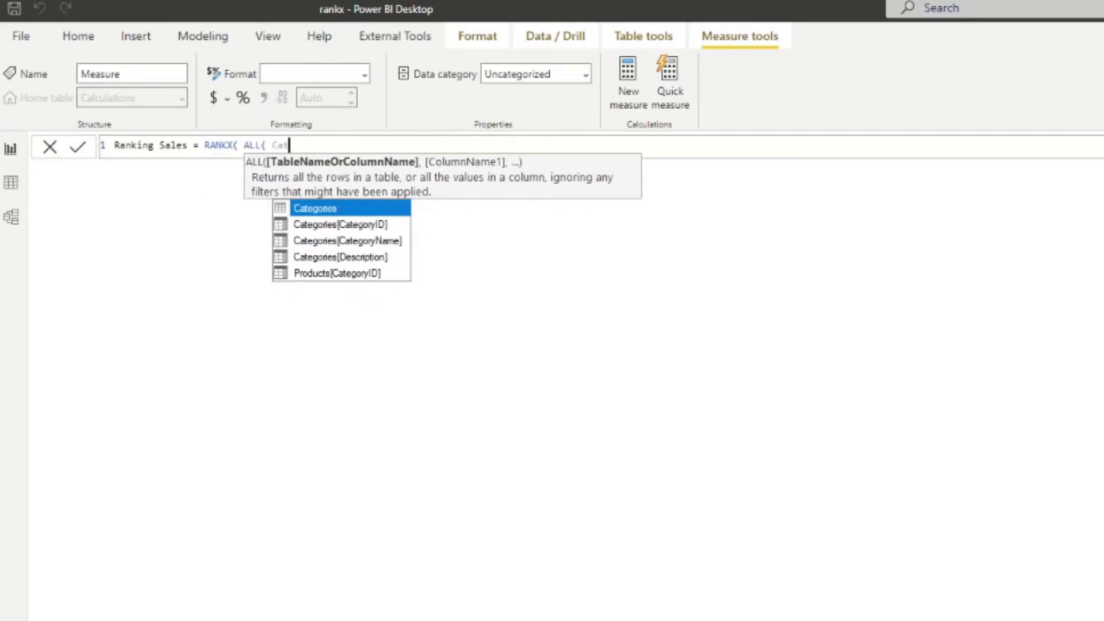
{"action": "type", "text": "e"}
{"action": "key", "text": "Tab"}
{"action": "type", "text": ")"}
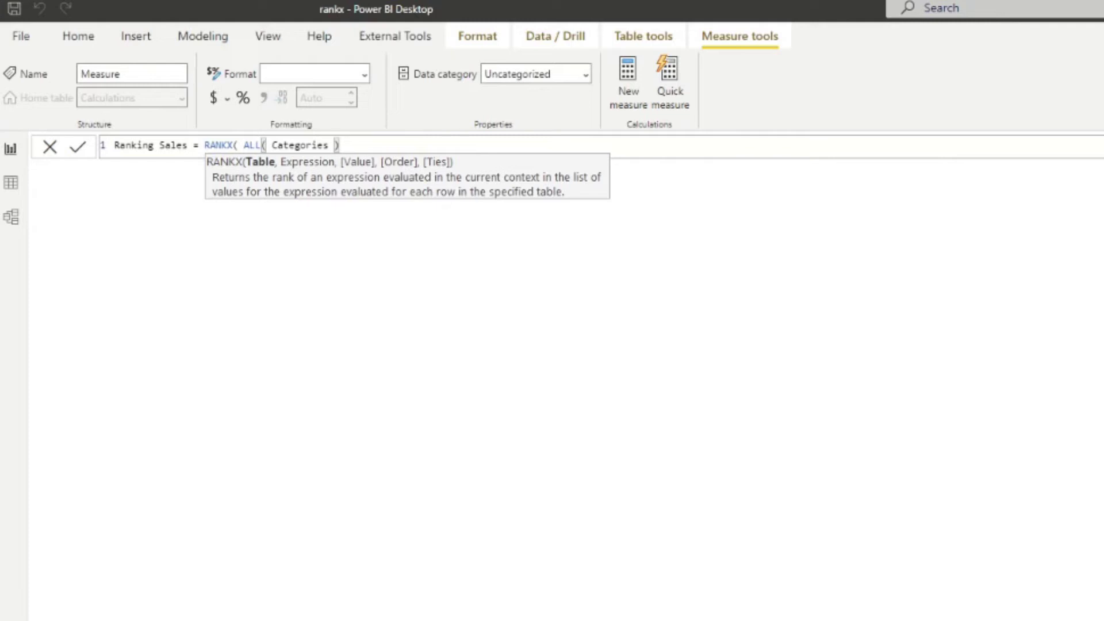
{"action": "type", "text": ", "}
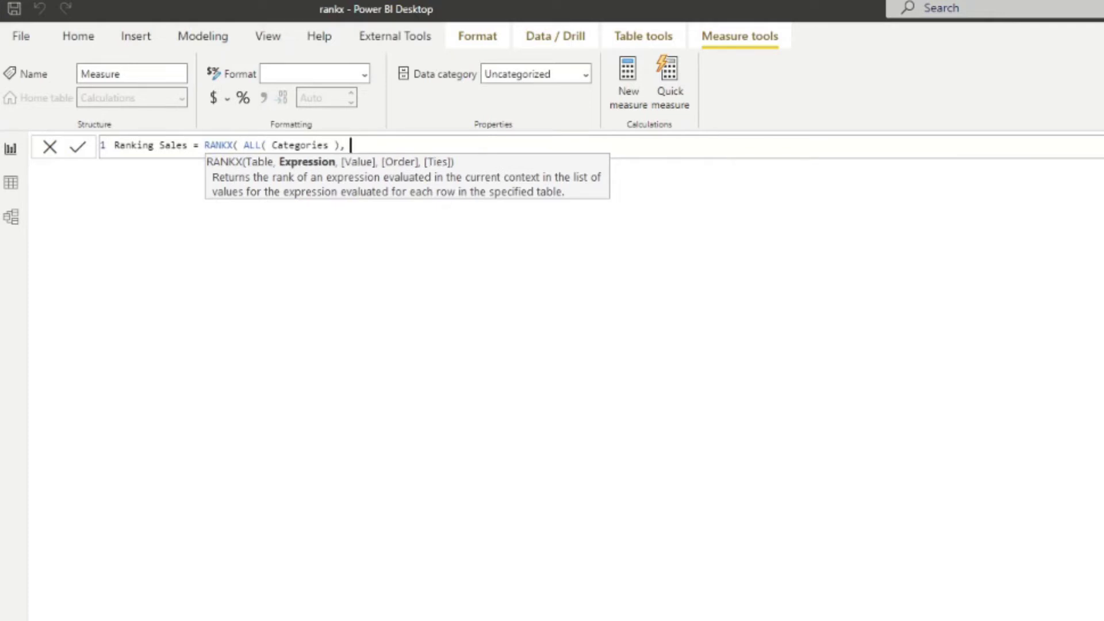
{"action": "type", "text": "Tota"}
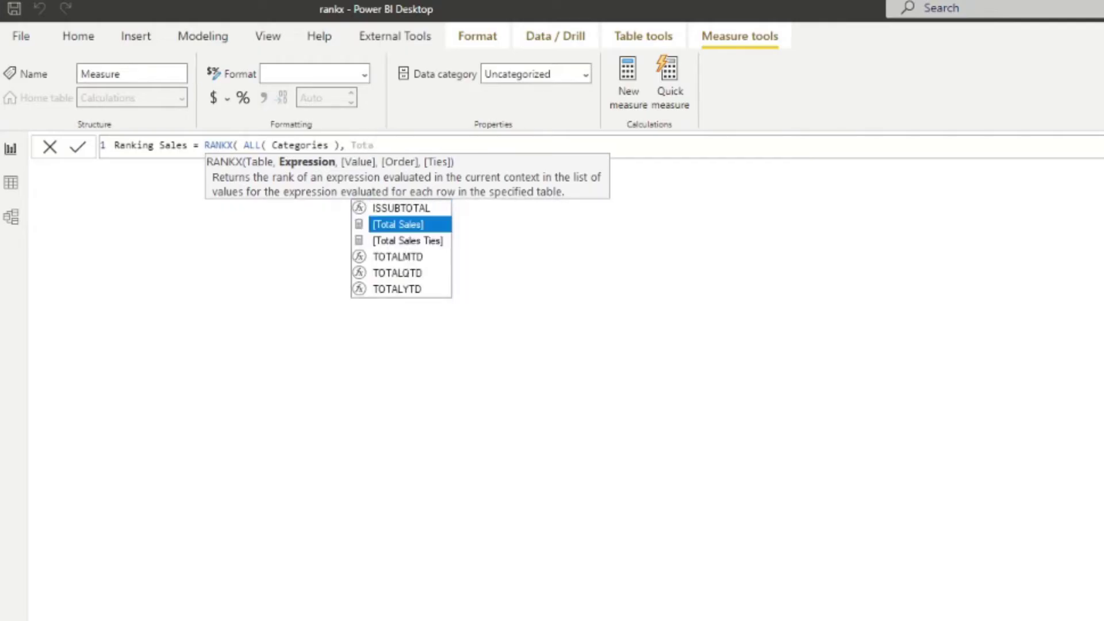
{"action": "key", "text": "Tab"}
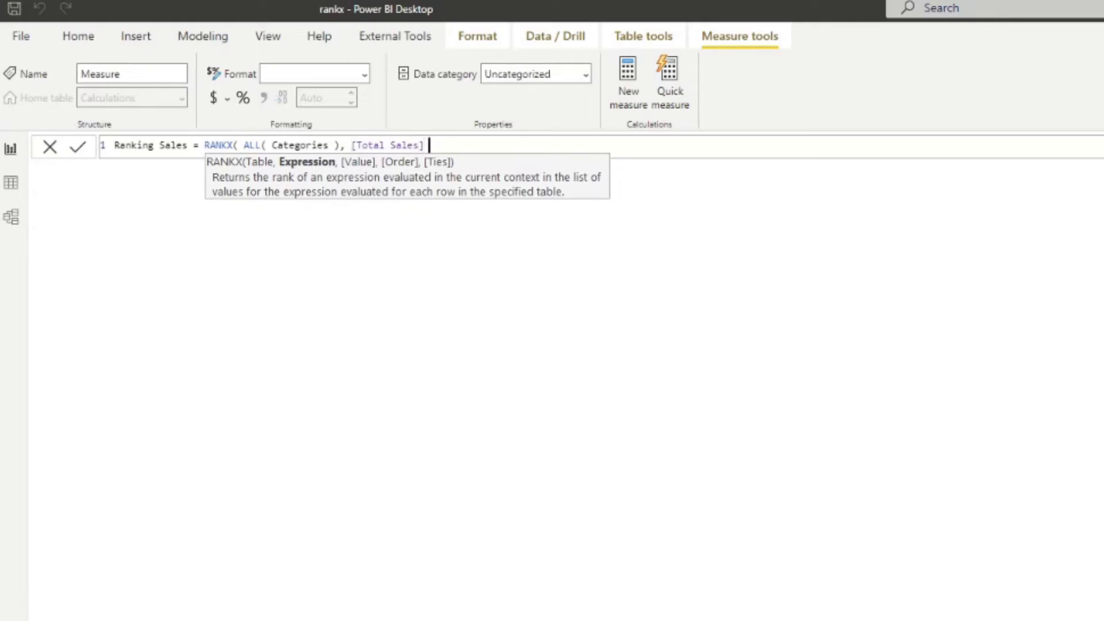
{"action": "type", "text": ")"}
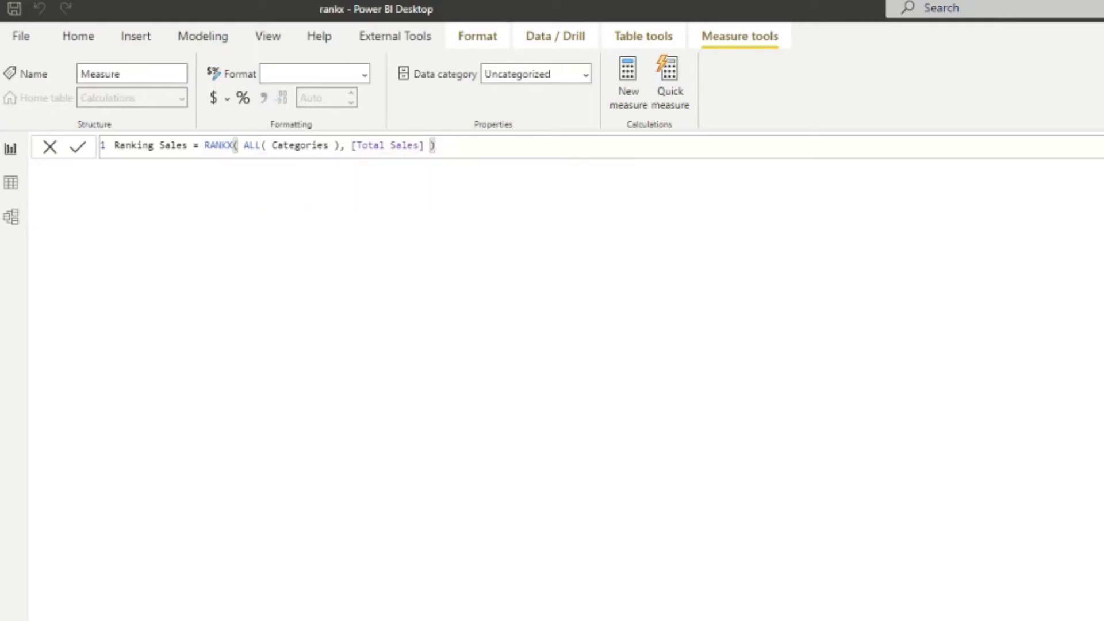
{"action": "key", "text": "Return"}
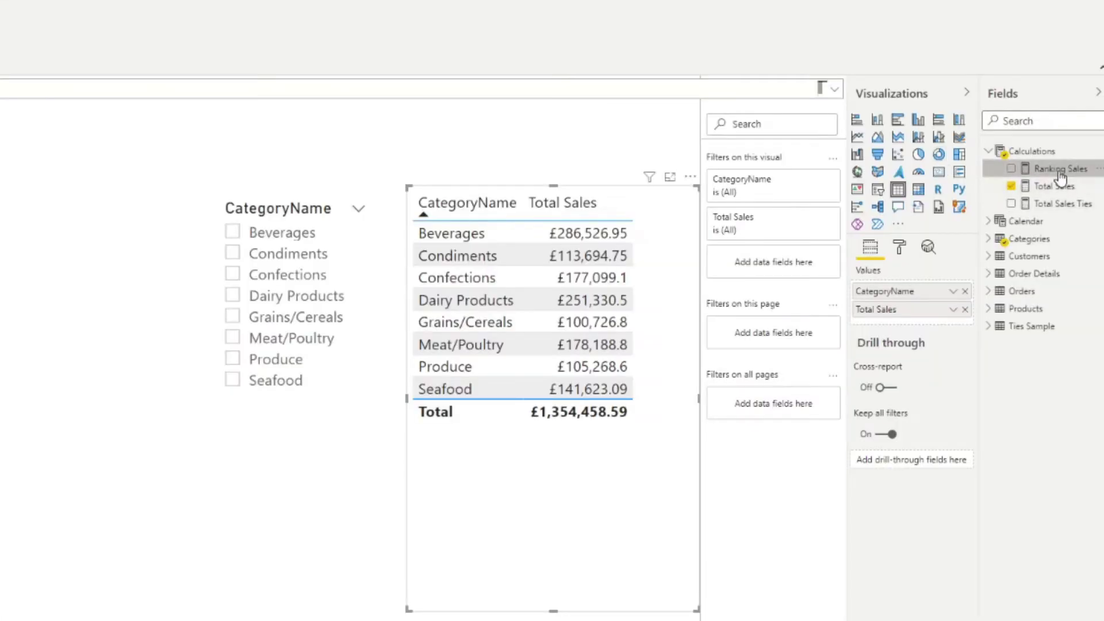
Add Ranking Sales to the widened category table and sort it ascending, 1 to 8.
{"action": "left_click_drag", "start_coordinate": [1061, 175], "coordinate": [611, 488]}
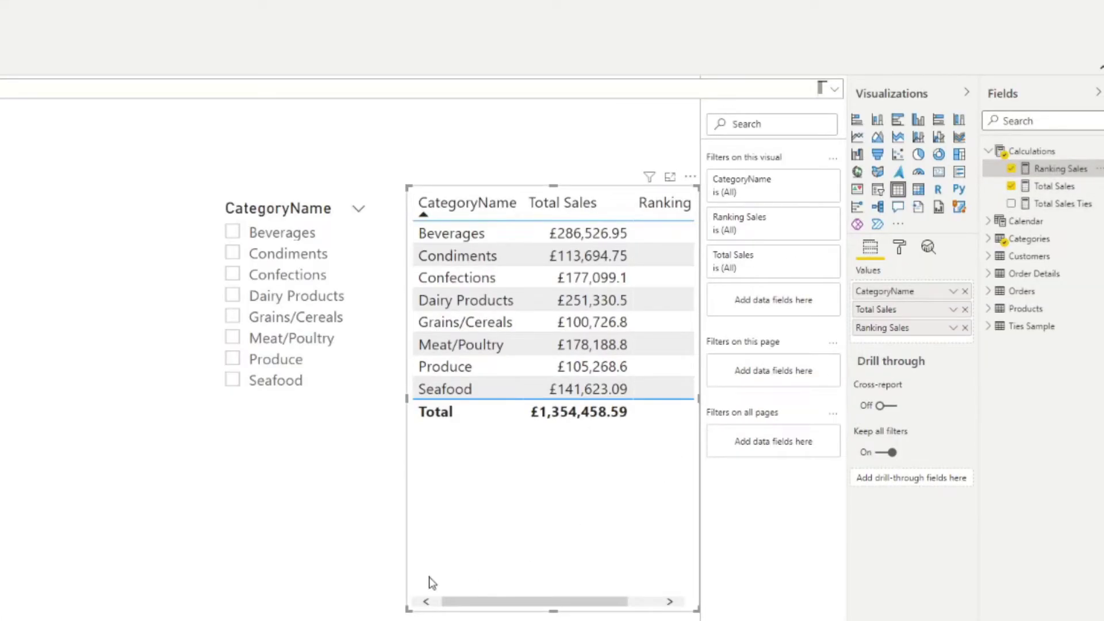
{"action": "left_click_drag", "start_coordinate": [296, 305], "coordinate": [179, 306]}
{"action": "left_click", "coordinate": [420, 429]}
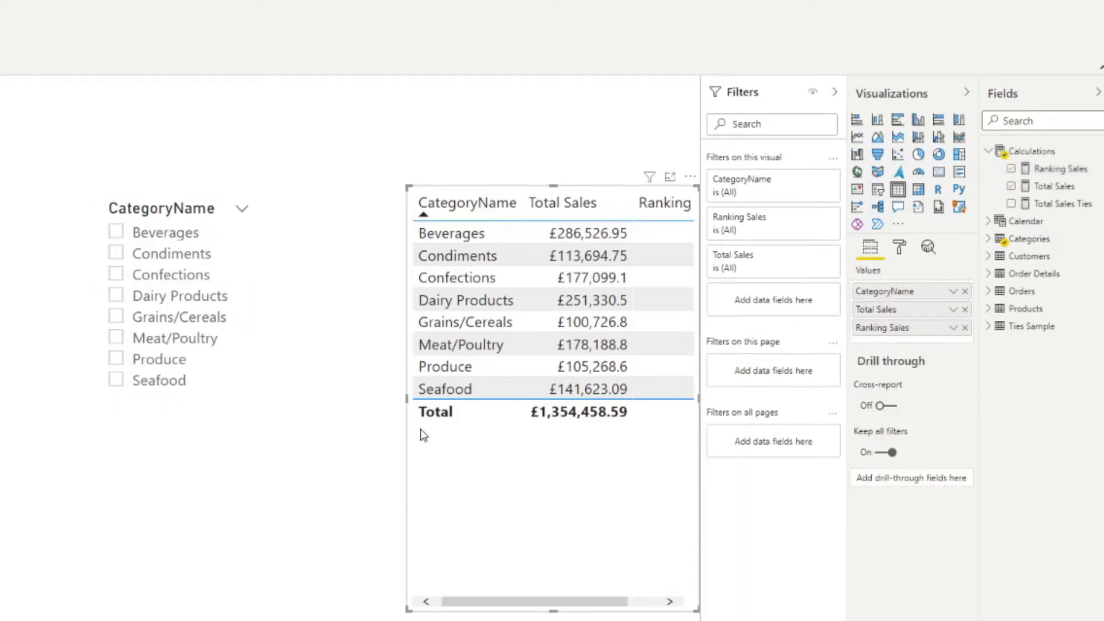
{"action": "left_click_drag", "start_coordinate": [407, 398], "coordinate": [346, 412]}
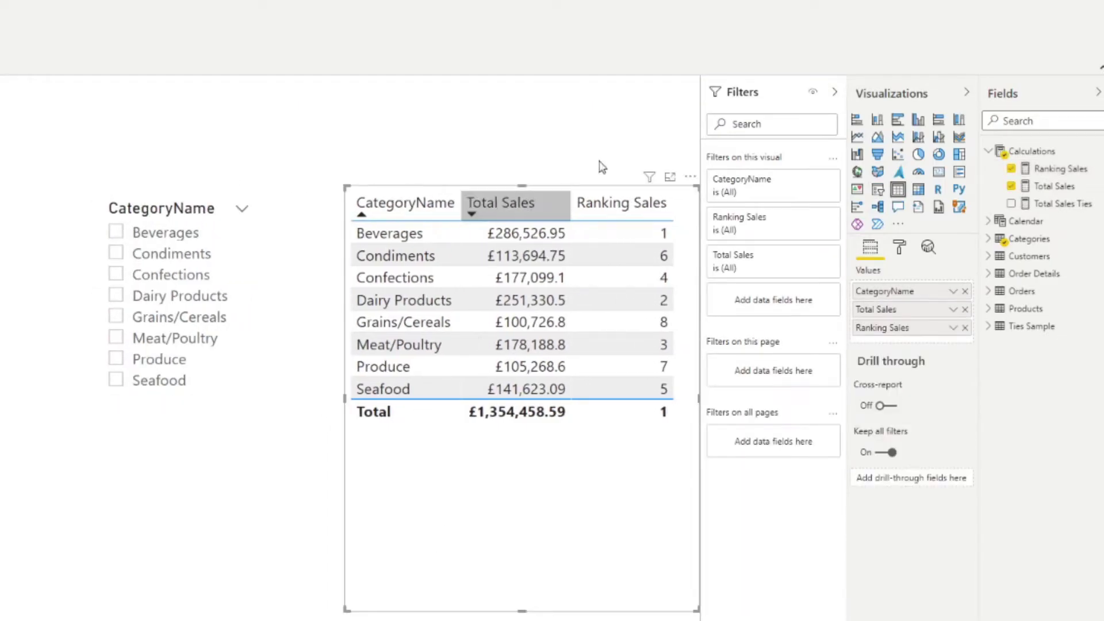
{"action": "left_click", "coordinate": [626, 217]}
{"action": "left_click", "coordinate": [633, 208]}
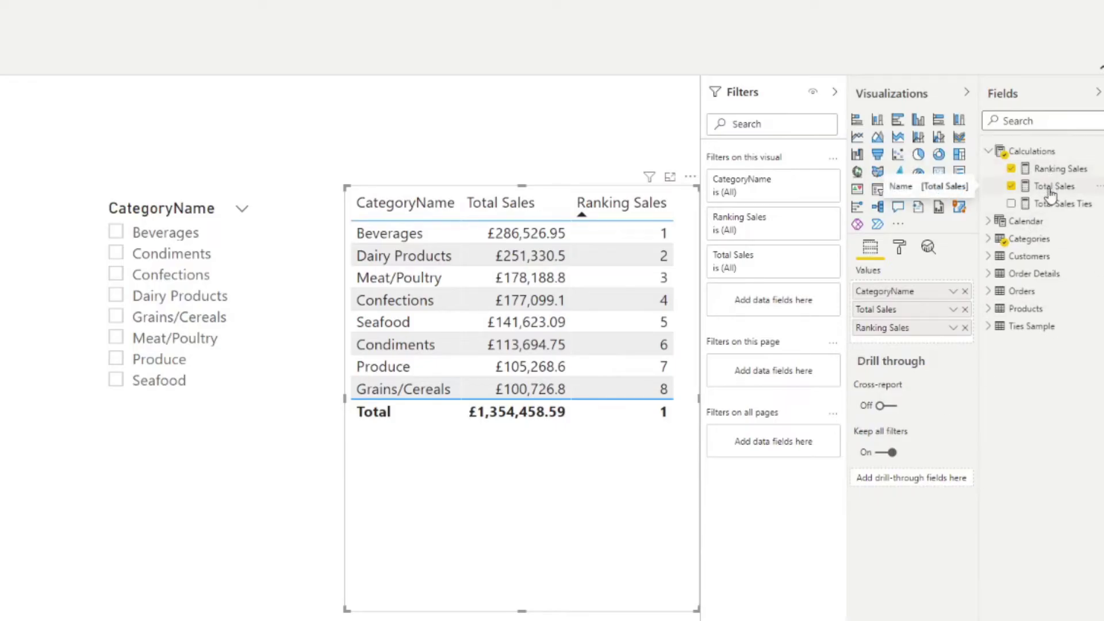
Insert the missing comma after ALL( Categories ) in the Ranking Sales formula.
{"action": "left_click", "coordinate": [1060, 169]}
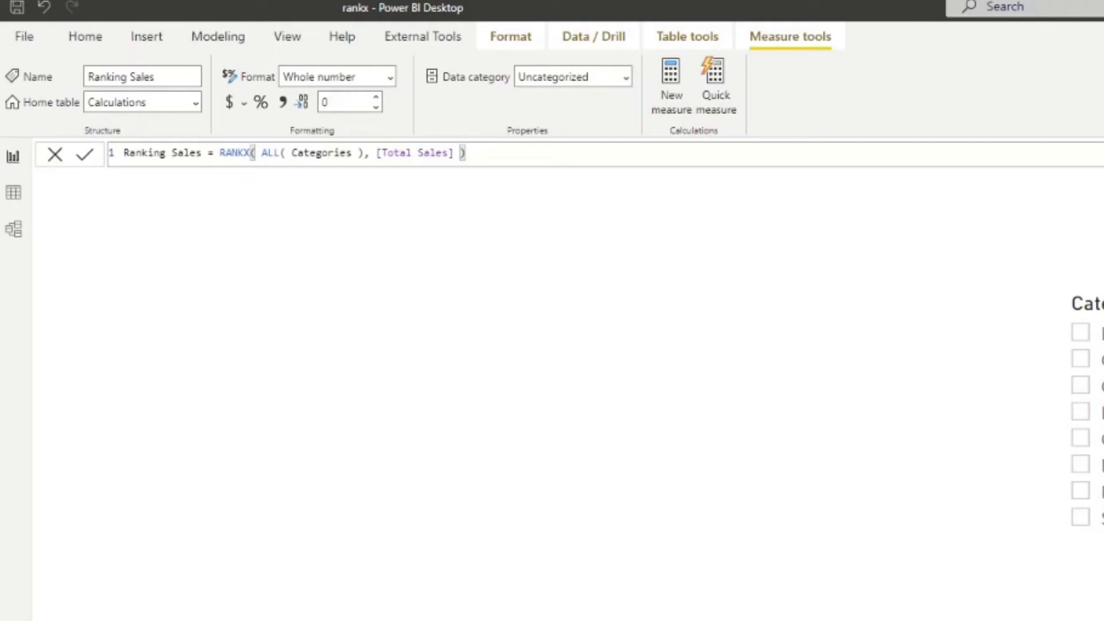
{"action": "left_click", "coordinate": [366, 156]}
{"action": "type", "text": ","}
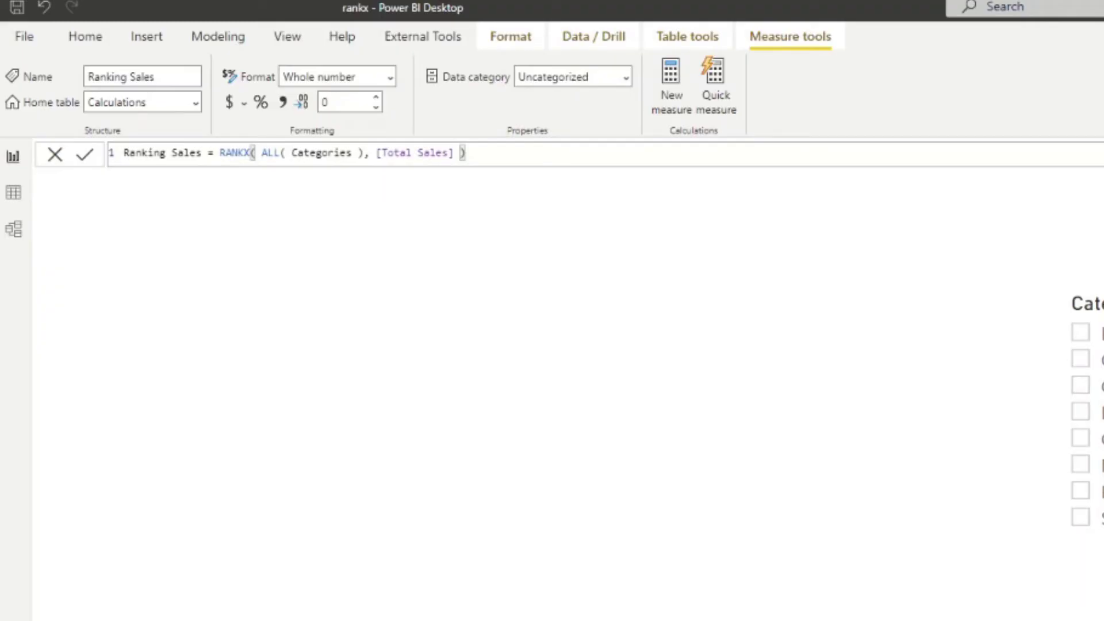
{"action": "left_click", "coordinate": [363, 153]}
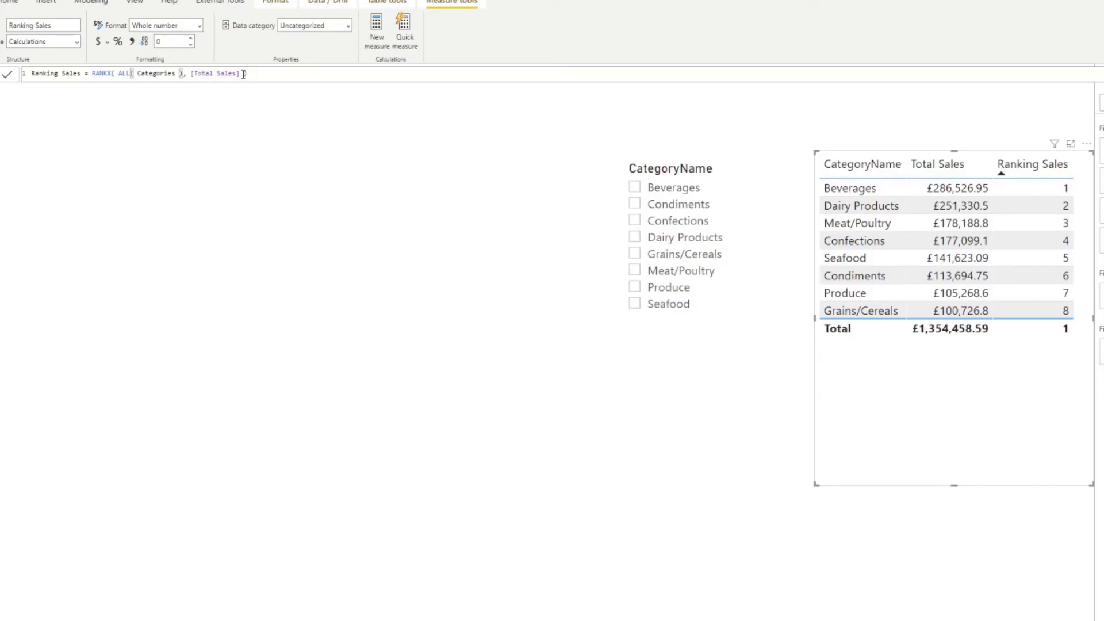
Remove ALL( so Ranking Sales reads RANKX( Categories, [Total Sales] ), ranking every category 1.
{"action": "key", "text": "BackSpace"}
{"action": "left_click", "coordinate": [121, 73]}
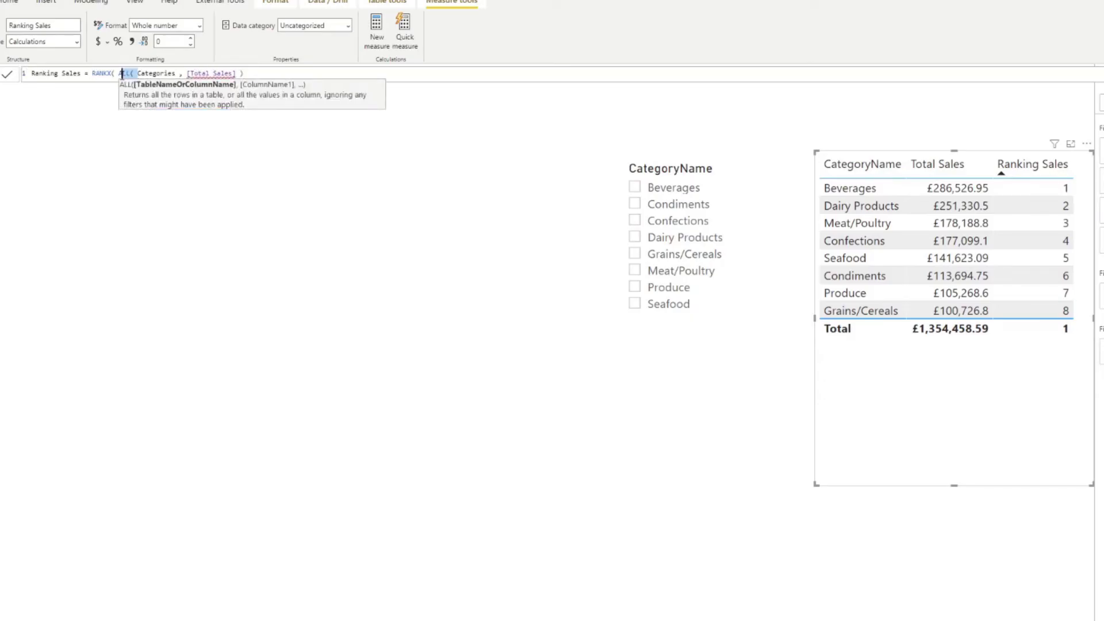
{"action": "type", "text": "ADDCOLUMNS"}
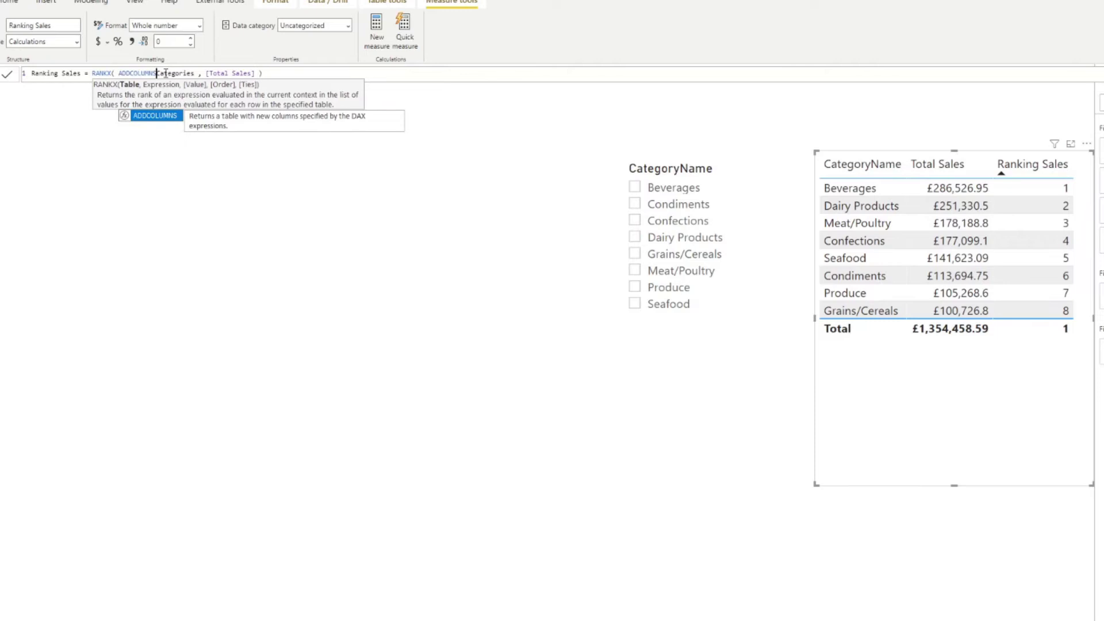
{"action": "key", "text": "BackSpace"}
{"action": "key", "text": "BackSpace"}
{"action": "key", "text": "BackSpace"}
{"action": "key", "text": "BackSpace"}
{"action": "key", "text": "BackSpace"}
{"action": "key", "text": "BackSpace"}
{"action": "key", "text": "BackSpace"}
{"action": "key", "text": "BackSpace"}
{"action": "key", "text": "BackSpace"}
{"action": "key", "text": "BackSpace"}
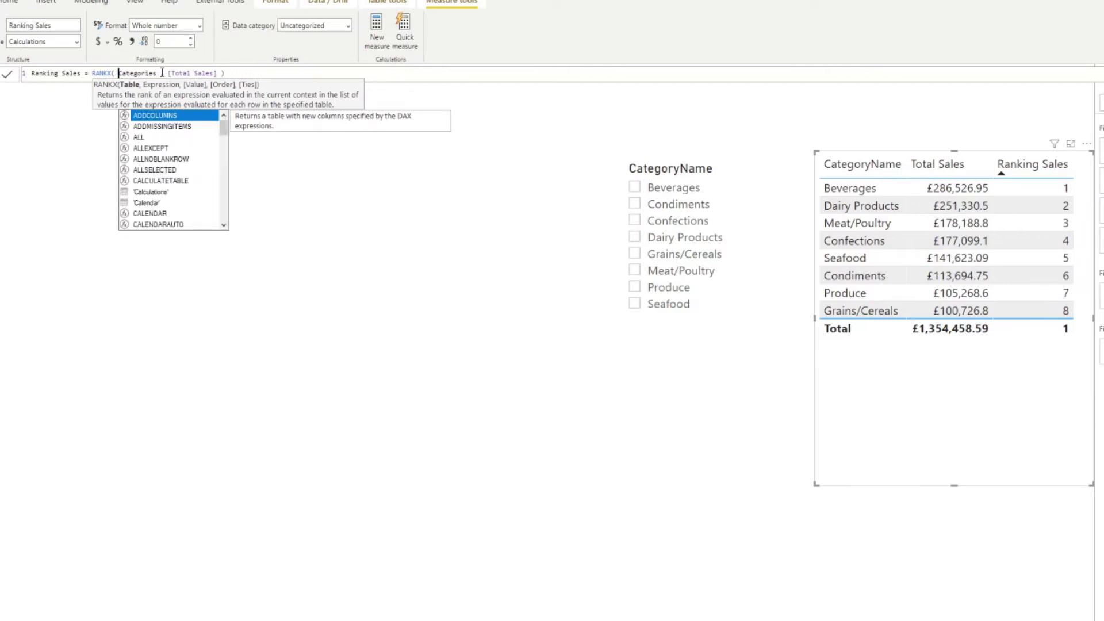
{"action": "key", "text": "Escape"}
{"action": "left_click", "coordinate": [233, 73]}
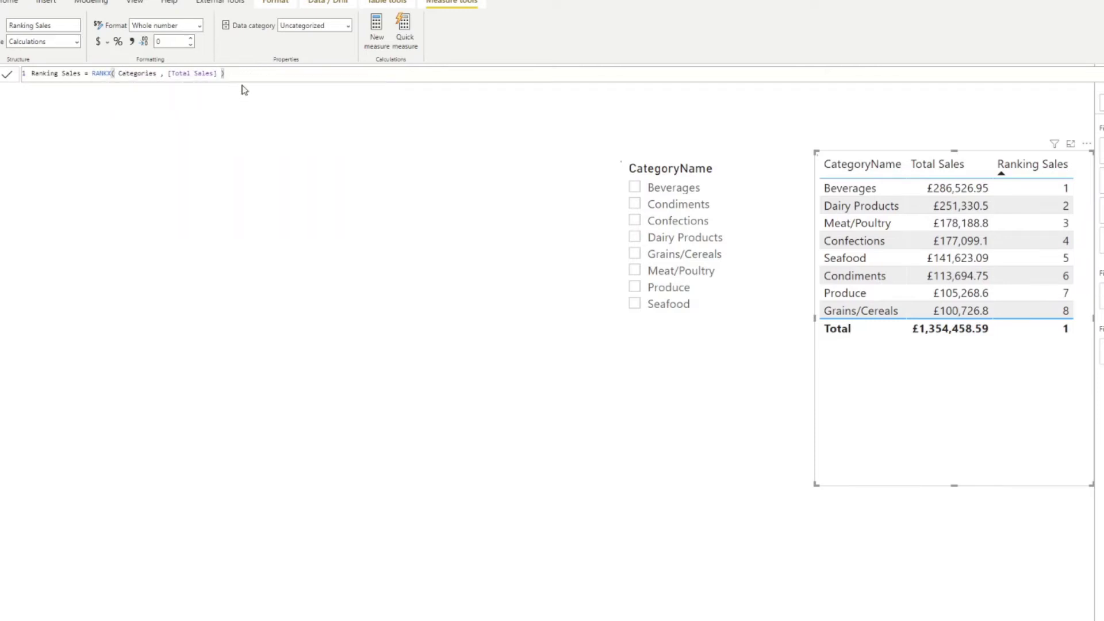
{"action": "key", "text": "Return"}
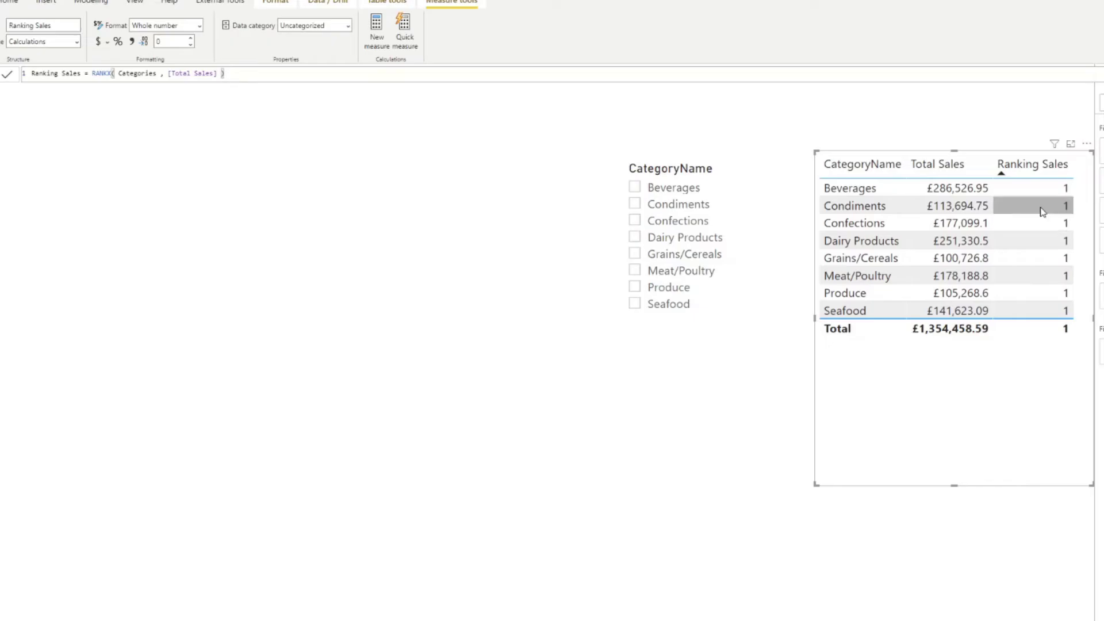
Restore RANKX( ALL ( Categories ), [Total Sales] ) so categories rank 1 to 8 again.
{"action": "left_click", "coordinate": [119, 73]}
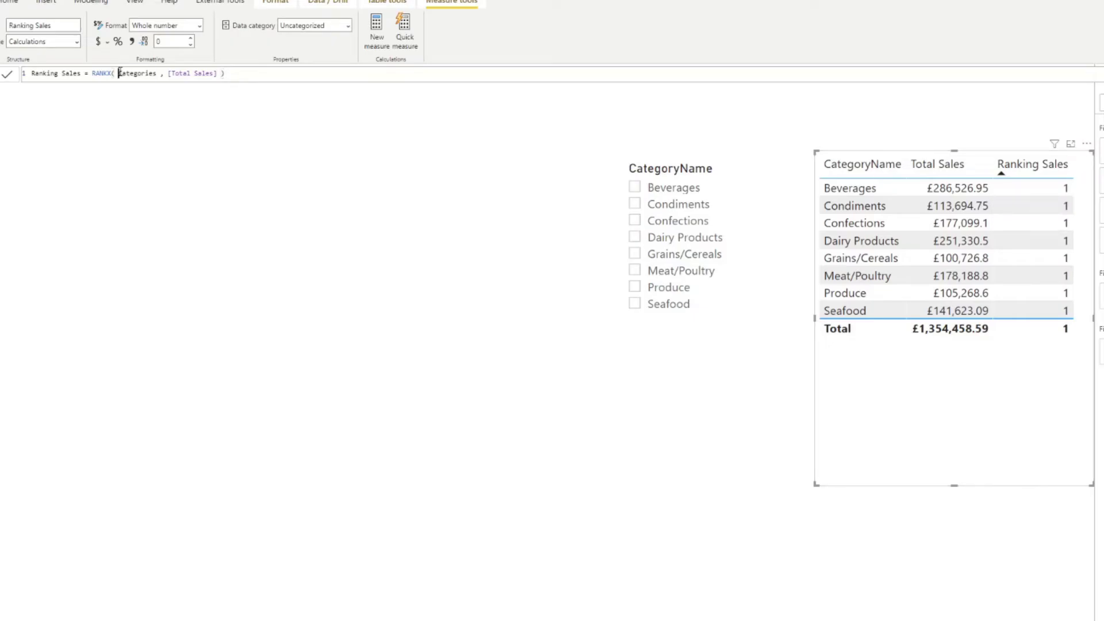
{"action": "type", "text": "ALL ("}
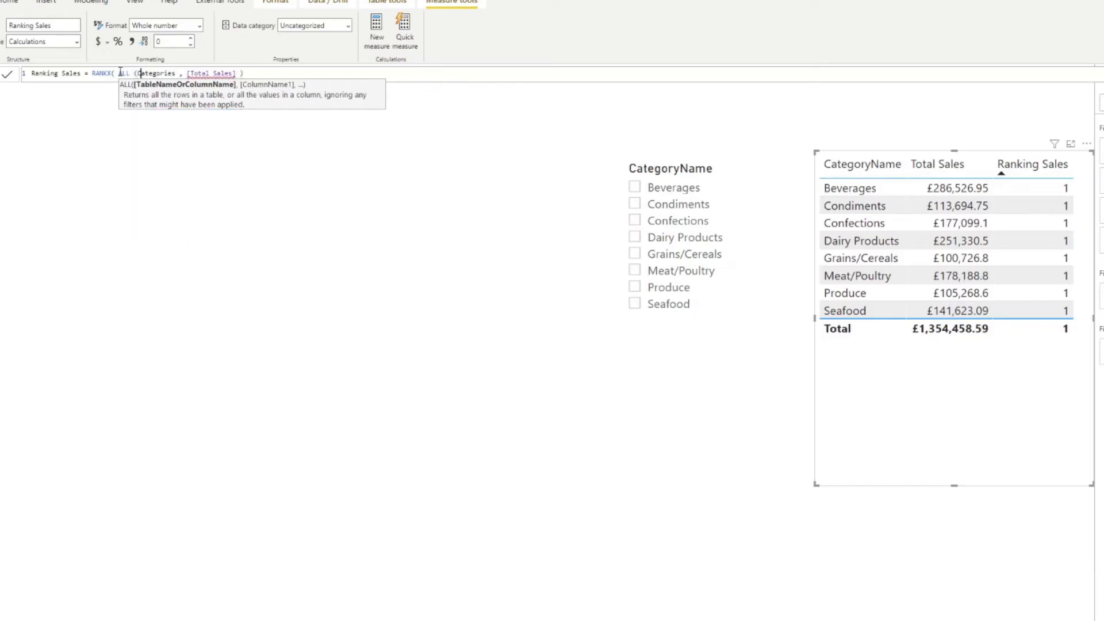
{"action": "key", "text": "ctrl+Left"}
{"action": "key", "text": "ctrl+Right"}
{"action": "type", "text": ")"}
{"action": "key", "text": "Return"}
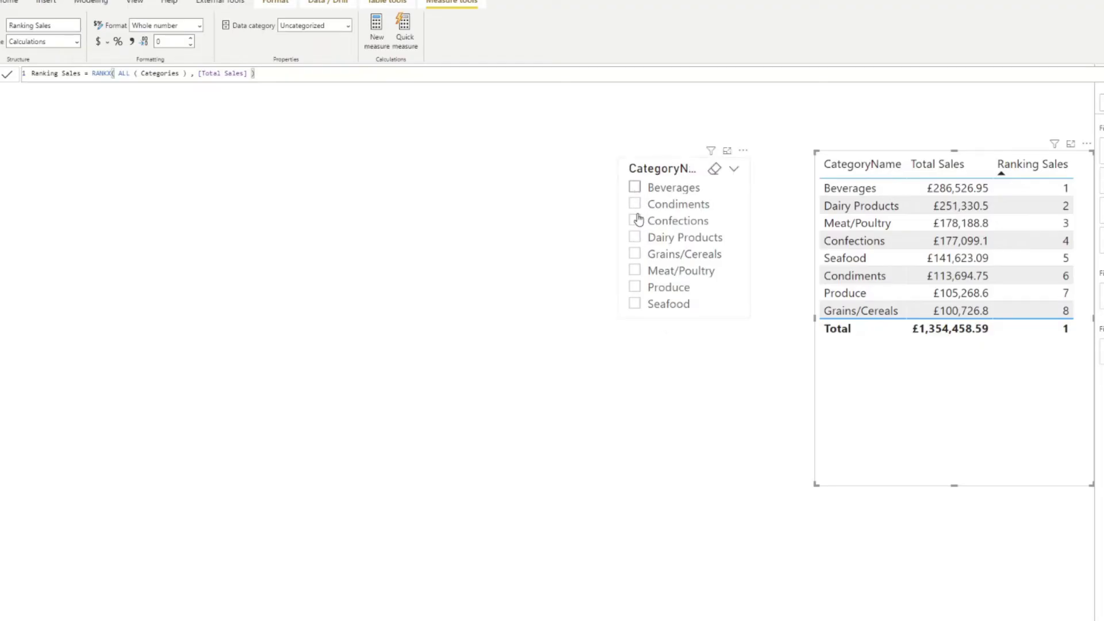
Tick Beverages, Condiments, Confections and Dairy Products in the CategoryName slicer.
{"action": "left_click", "coordinate": [635, 186]}
{"action": "left_click", "coordinate": [635, 204]}
{"action": "left_click", "coordinate": [635, 220]}
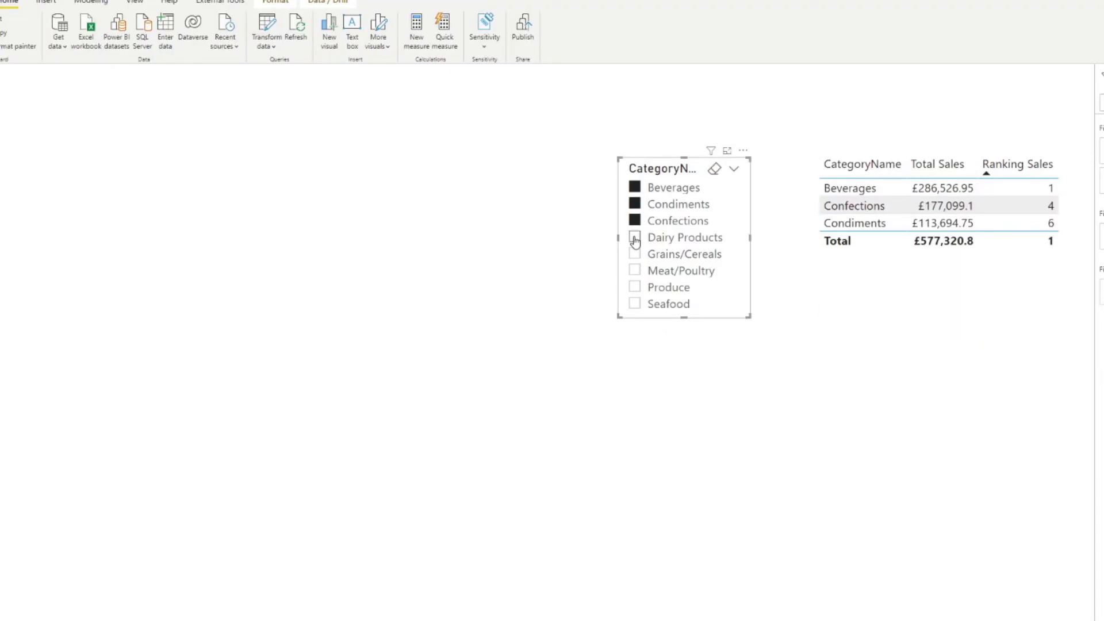
{"action": "left_click", "coordinate": [635, 241]}
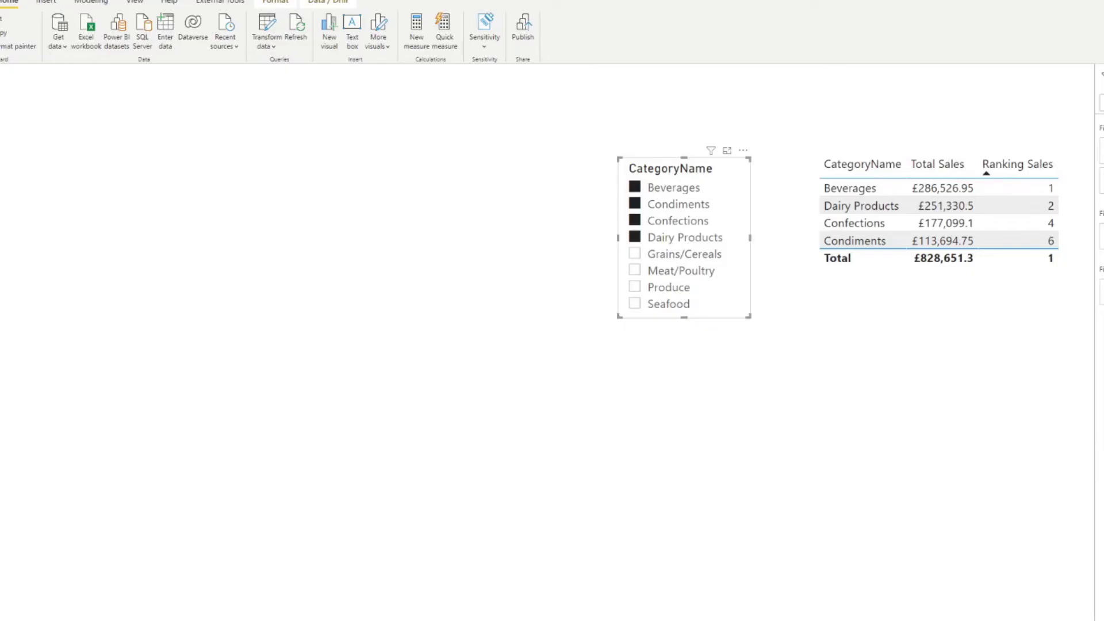
Change ALL to ALLSELECTED( Categories ) in Ranking Sales, tidying the brackets and spacing.
{"action": "left_click", "coordinate": [1101, 172]}
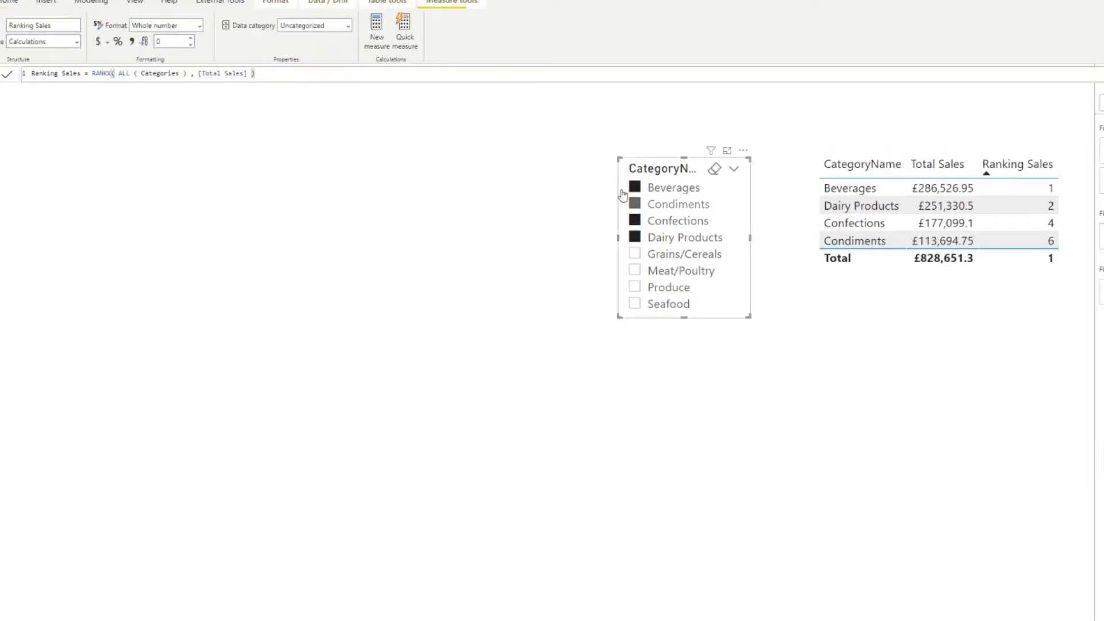
{"action": "left_click", "coordinate": [129, 74]}
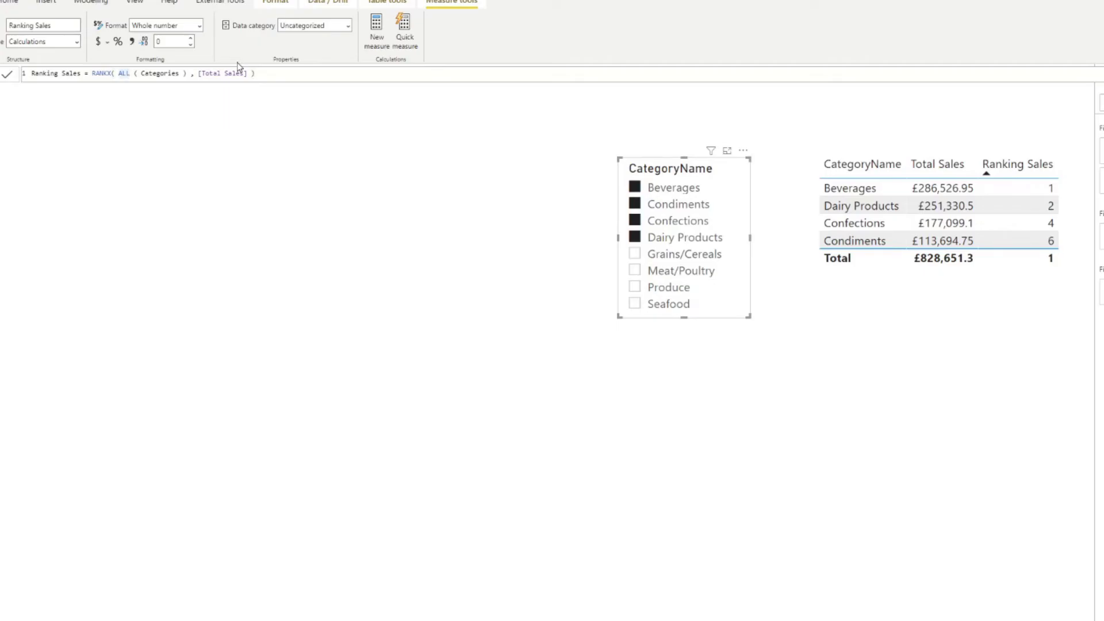
{"action": "type", "text": "SE"}
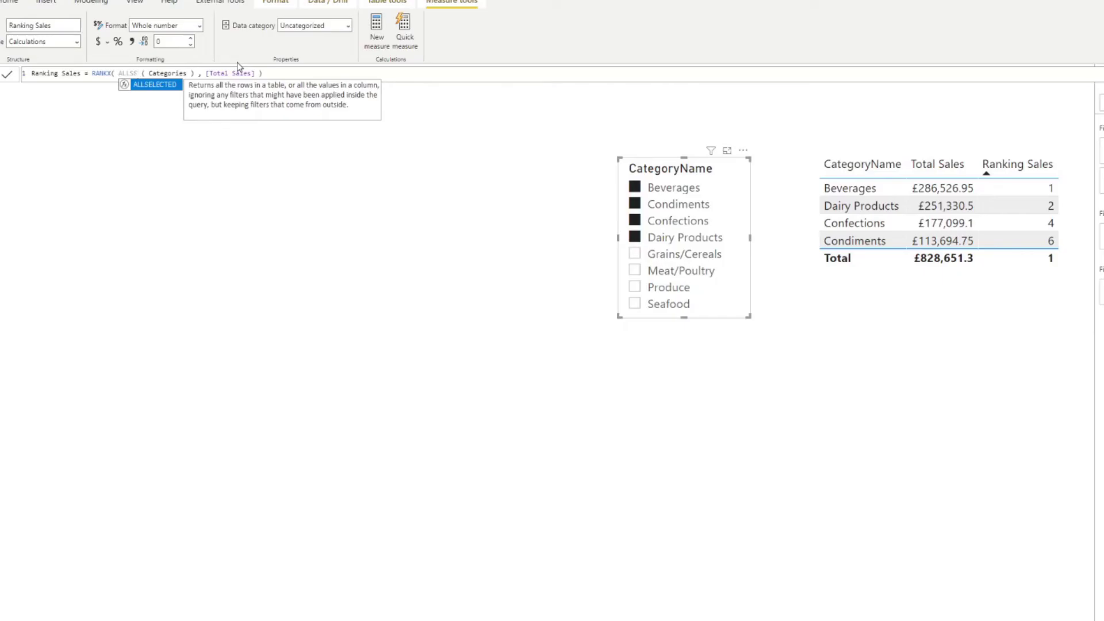
{"action": "key", "text": "Tab"}
{"action": "key", "text": "BackSpace"}
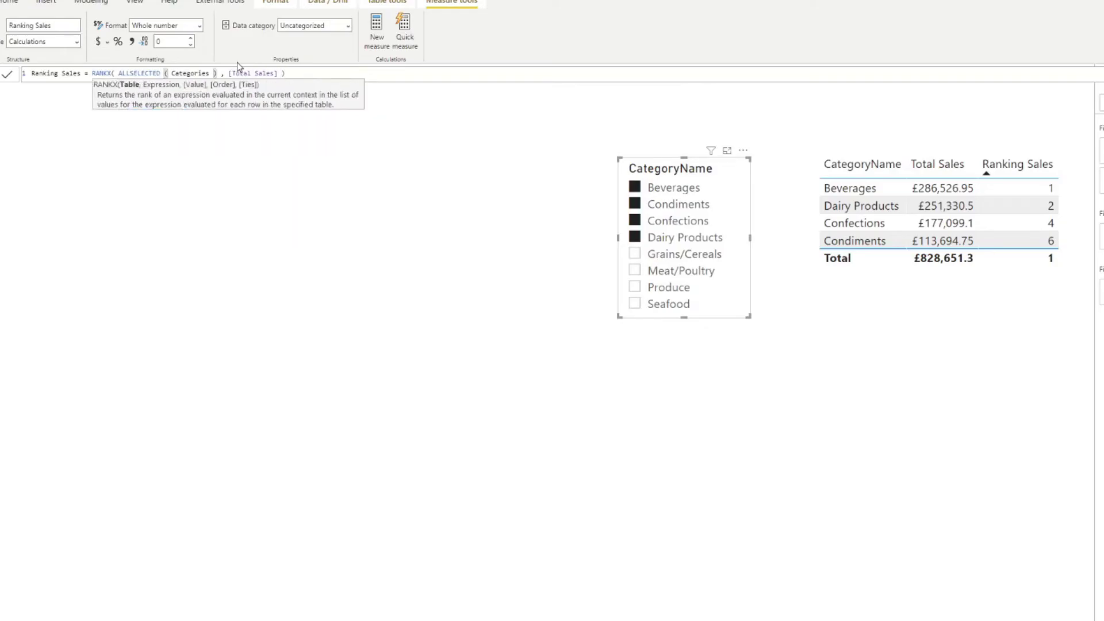
{"action": "key", "text": "BackSpace"}
{"action": "left_click", "coordinate": [315, 73]}
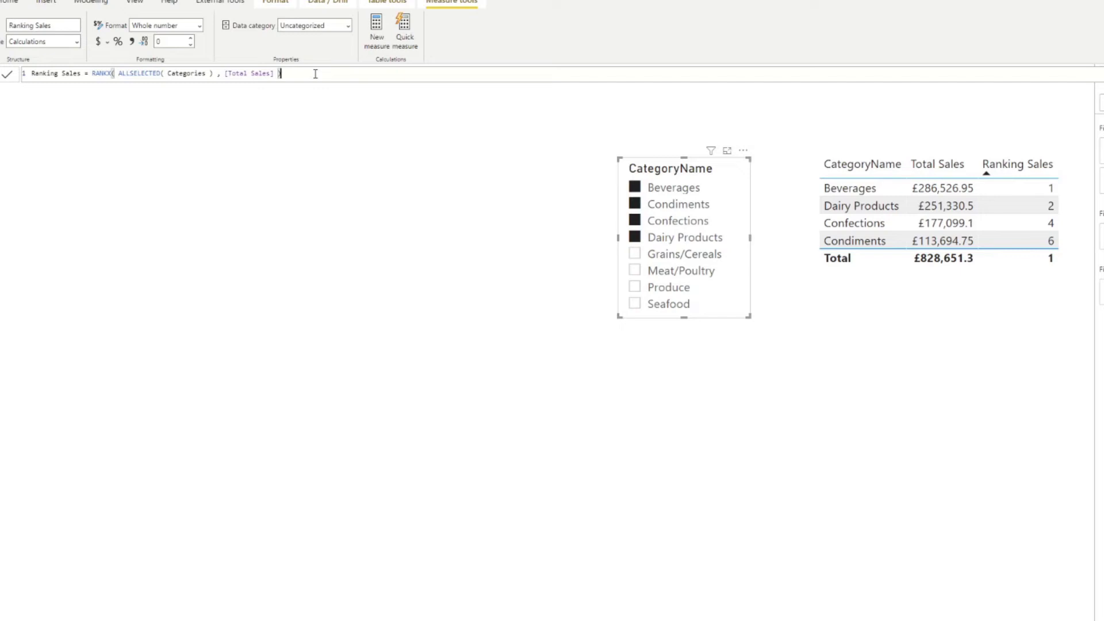
{"action": "key", "text": "Return"}
Select Meat/Poultry, Grains/Cereals, Confections, Seafood and Beverages in the CategoryName slicer.
{"action": "left_click", "coordinate": [667, 270]}
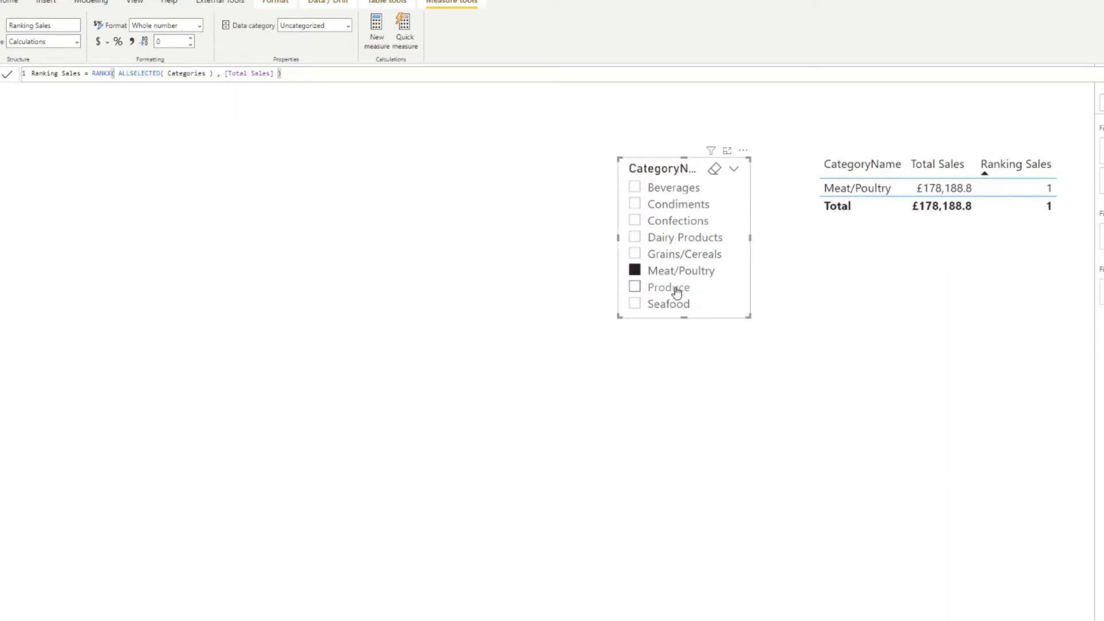
{"action": "left_click", "coordinate": [670, 254], "text": "ctrl"}
{"action": "left_click", "coordinate": [673, 220], "text": "ctrl"}
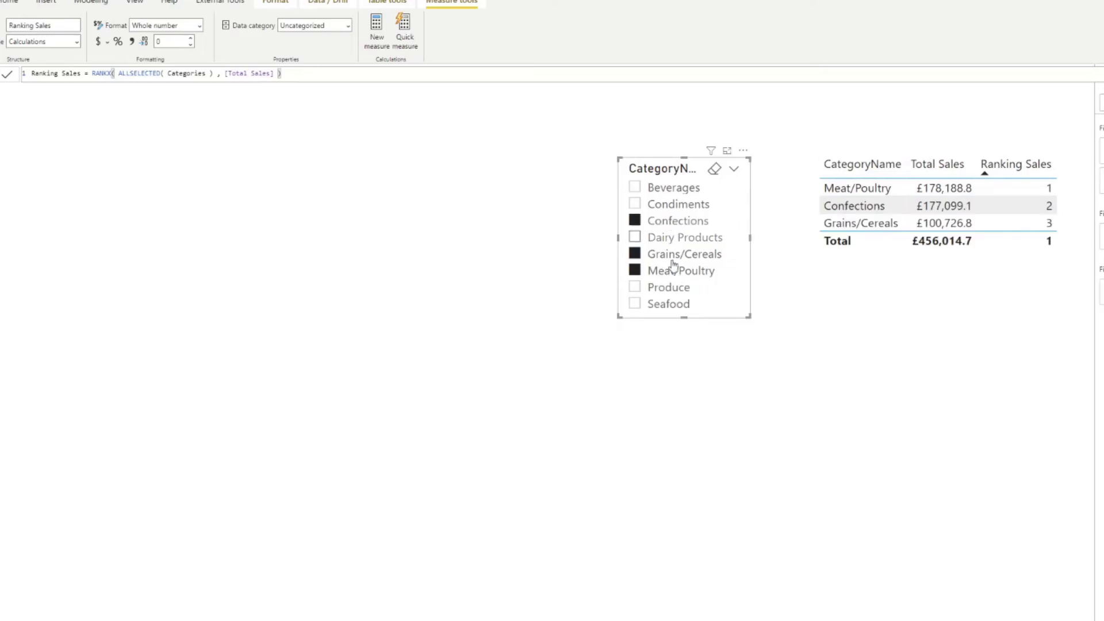
{"action": "left_click", "coordinate": [663, 309], "text": "ctrl"}
{"action": "left_click", "coordinate": [660, 190], "text": "ctrl"}
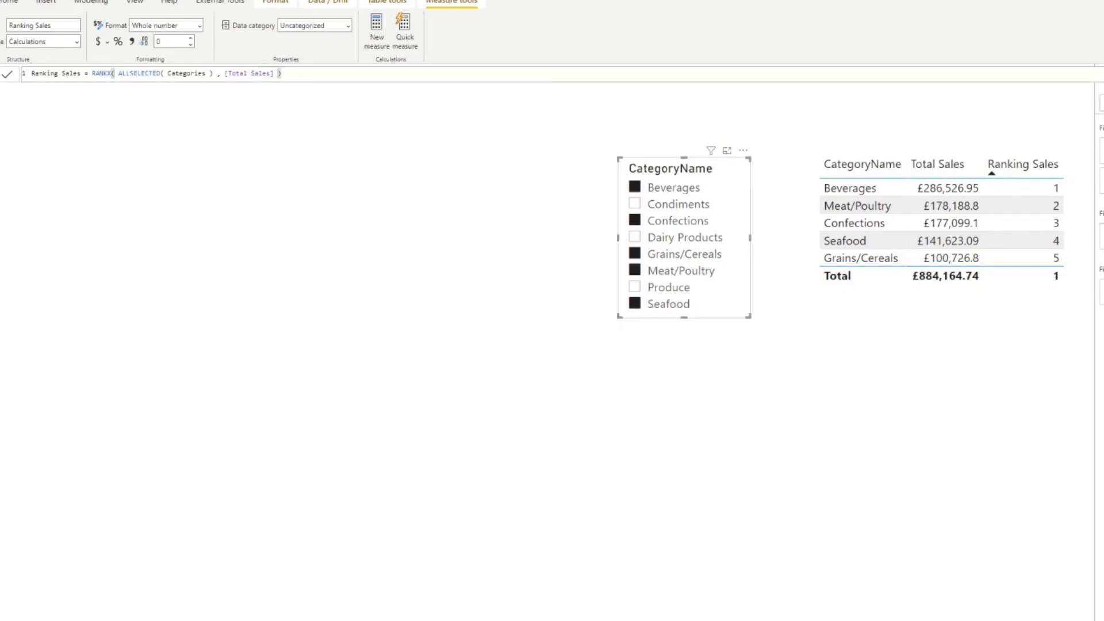
Complete the Ranking Sales formula as RANKX(ALLSELECTED(Categories), [Total Sales], , ASC).
{"action": "left_click", "coordinate": [274, 73]}
{"action": "type", "text": ","}
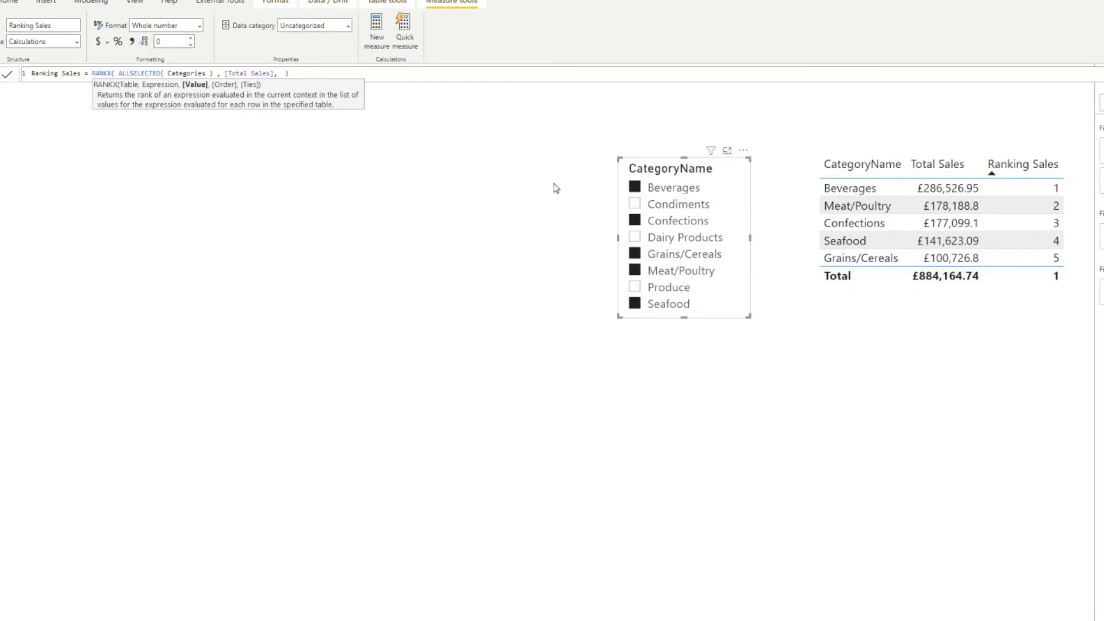
{"action": "type", "text": ","}
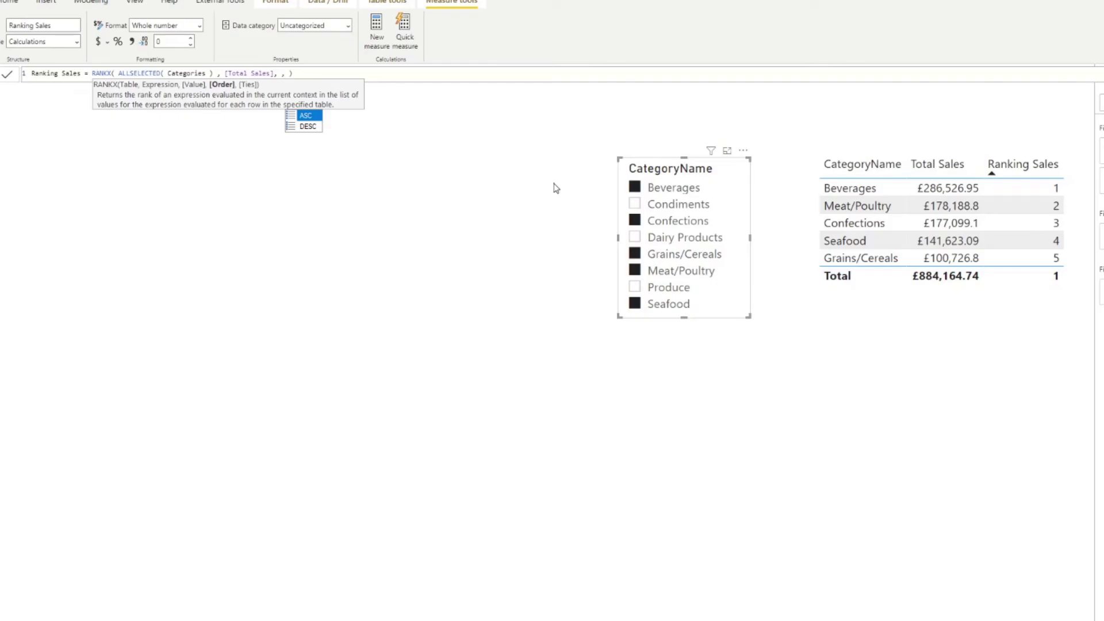
{"action": "key", "text": "Tab"}
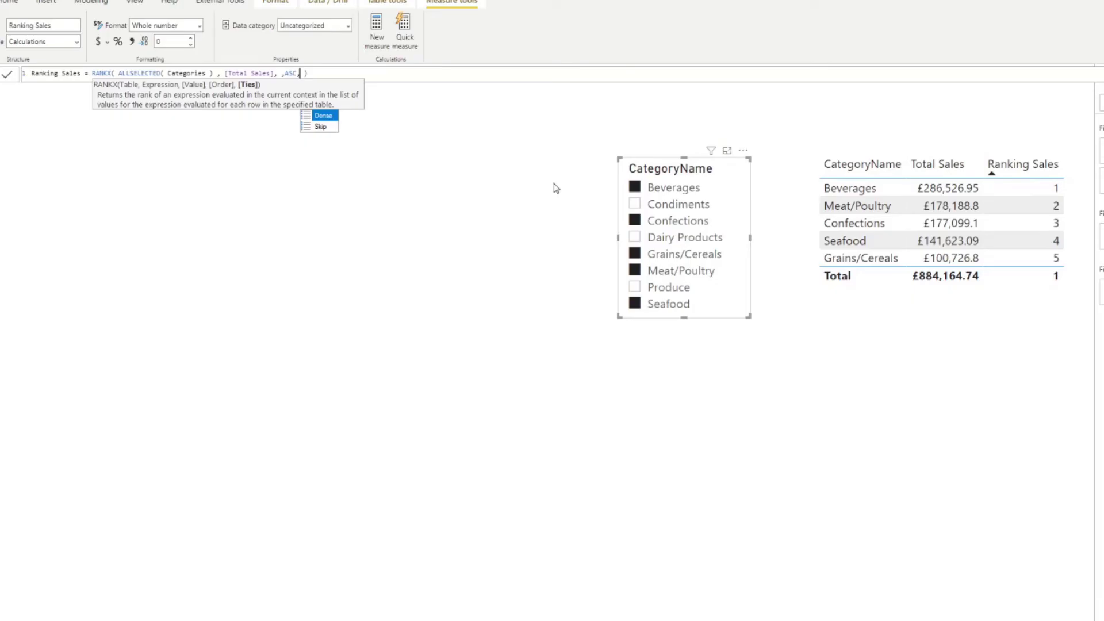
{"action": "key", "text": "BackSpace"}
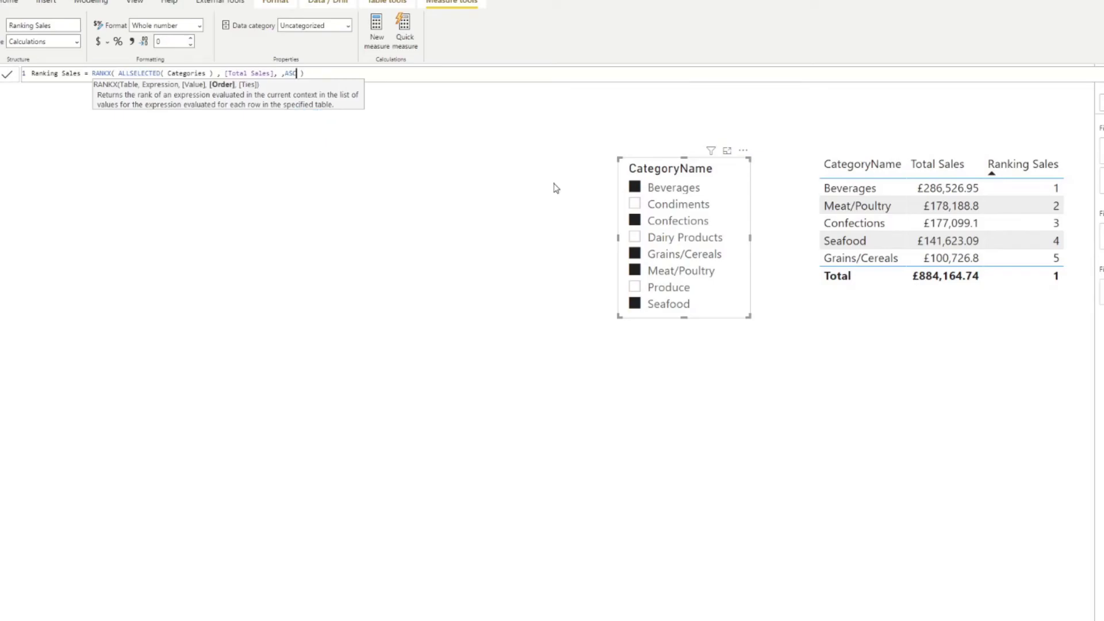
{"action": "key", "text": "Return"}
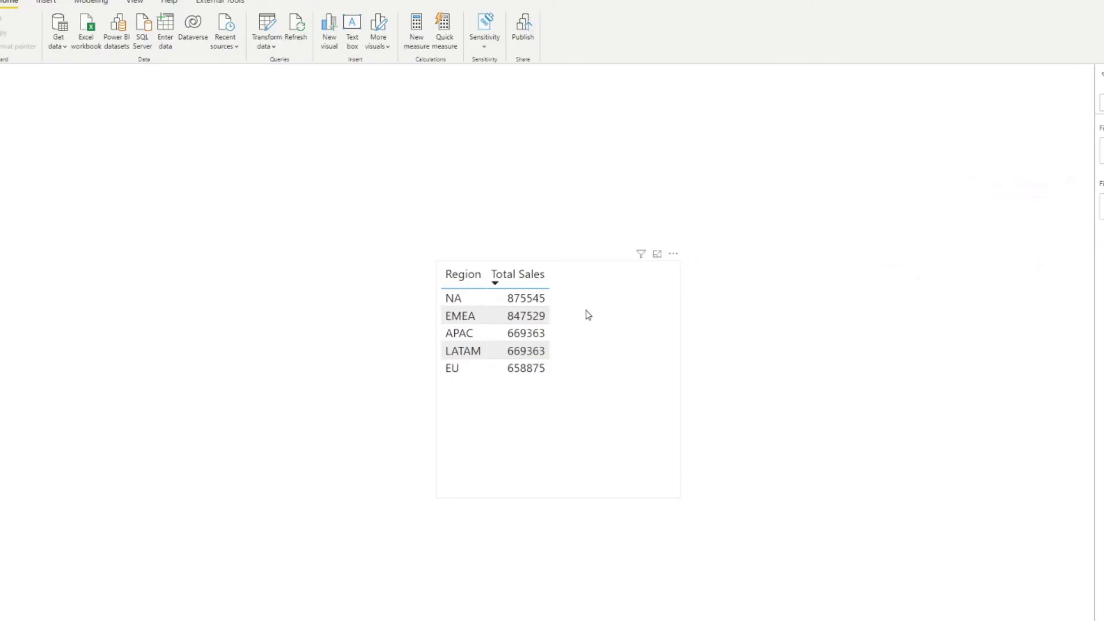
Move the Region sales table on the canvas and deselect it to view Total Sales Ties.
{"action": "left_click_drag", "start_coordinate": [587, 313], "coordinate": [995, 205]}
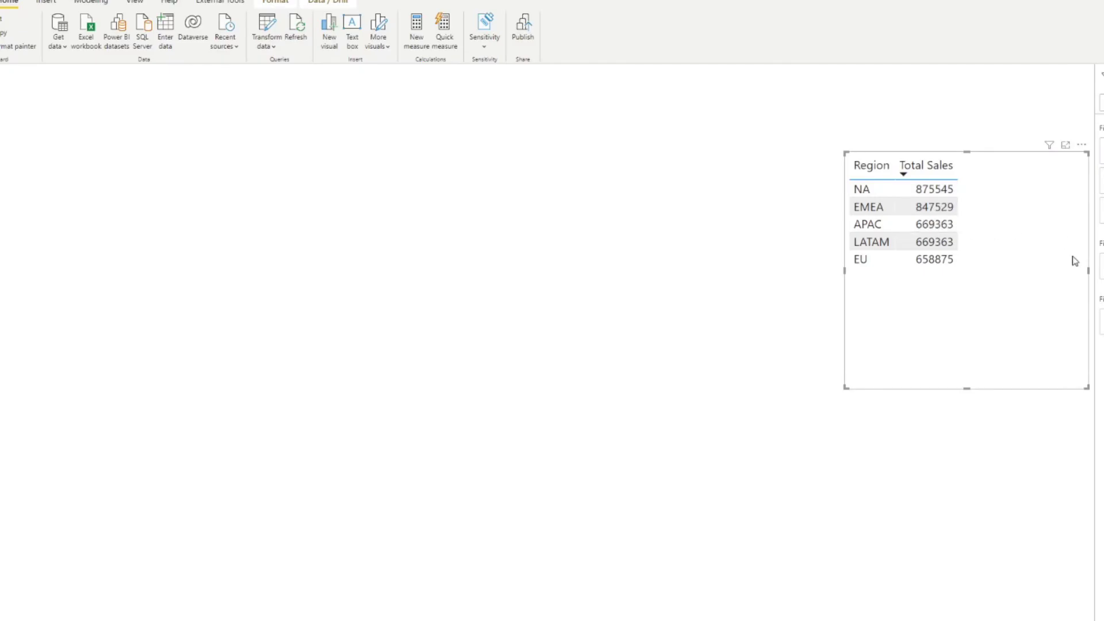
{"action": "mouse_move", "coordinate": [1030, 201]}
{"action": "left_mouse_down"}
{"action": "mouse_move", "coordinate": [1010, 206]}
{"action": "mouse_move", "coordinate": [1018, 214]}
{"action": "left_mouse_up"}
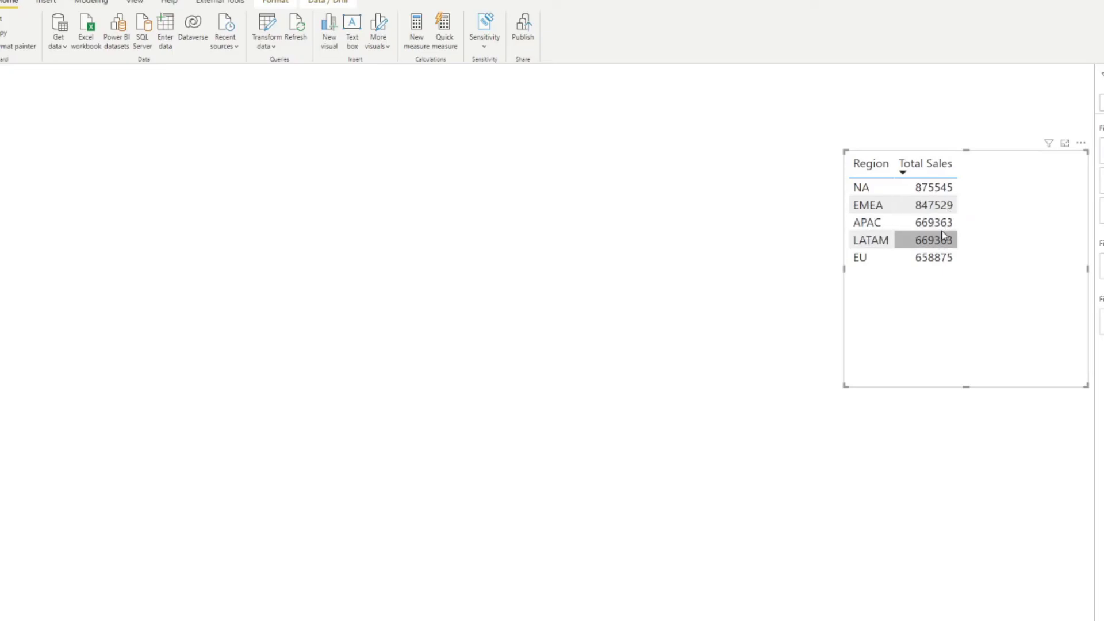
{"action": "key", "text": "Escape"}
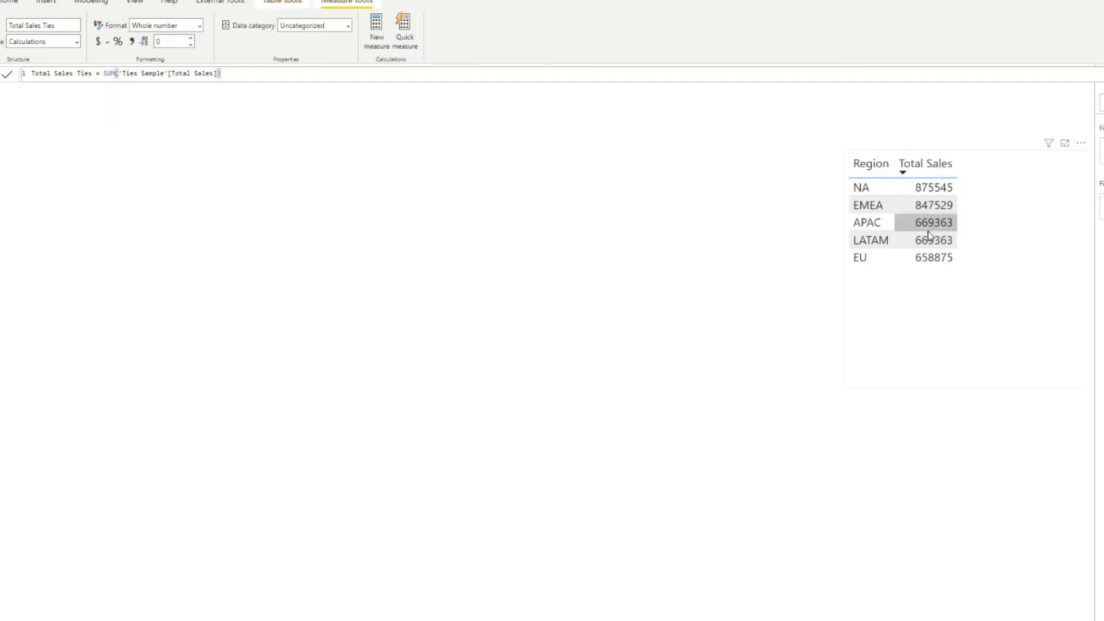
Start a new measure 'Ranking Sales Ties' using RANKX over the Ties Sample table.
{"action": "left_click", "coordinate": [778, 266]}
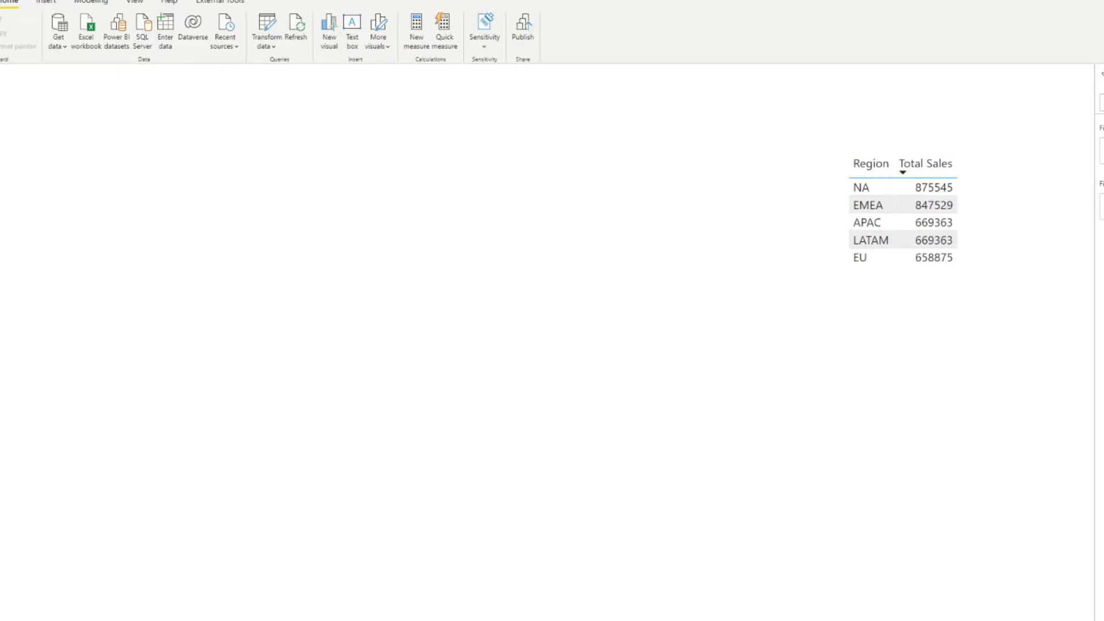
{"action": "left_click", "coordinate": [417, 29]}
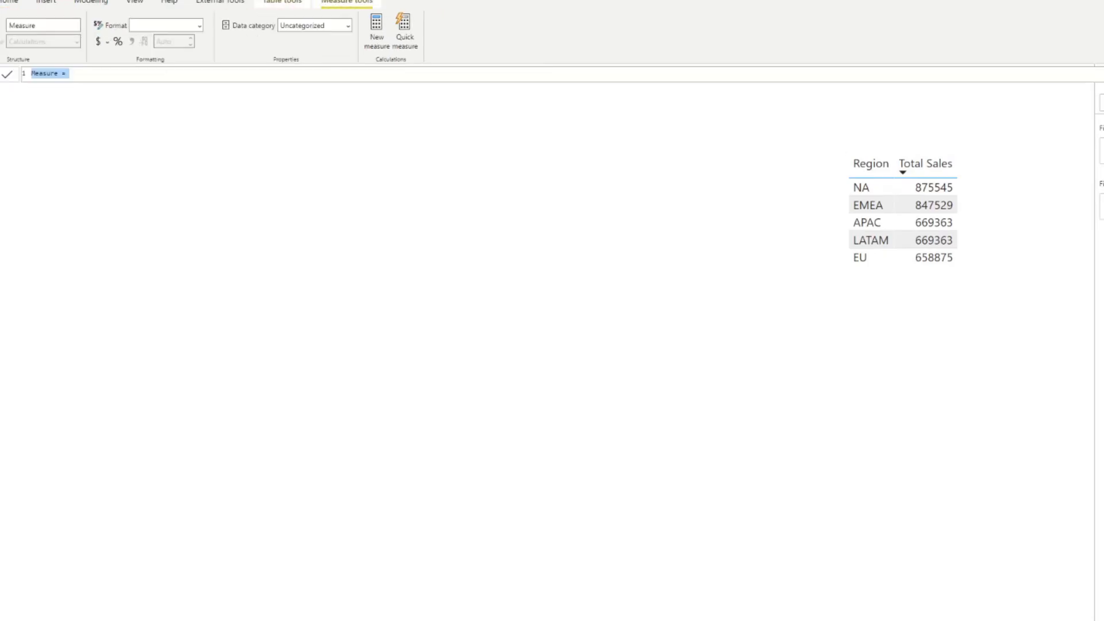
{"action": "type", "text": "Ranking Sales Ties = RANK"}
{"action": "key", "text": "Down"}
{"action": "key", "text": "Down"}
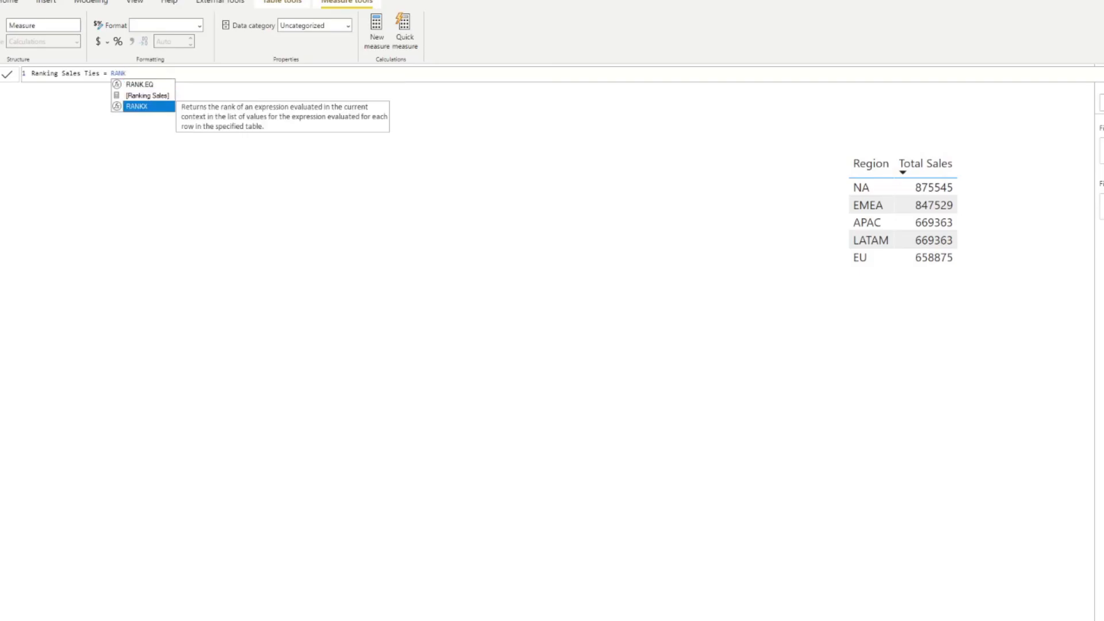
{"action": "key", "text": "Tab"}
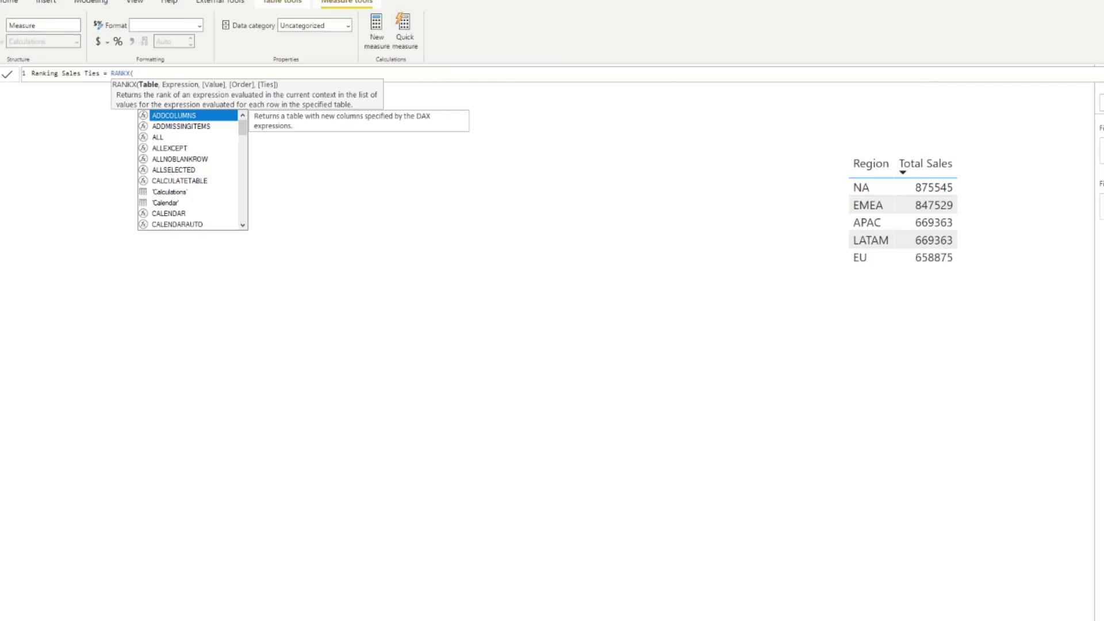
{"action": "type", "text": "Ties"}
{"action": "key", "text": "Tab"}
{"action": "type", "text": ","}
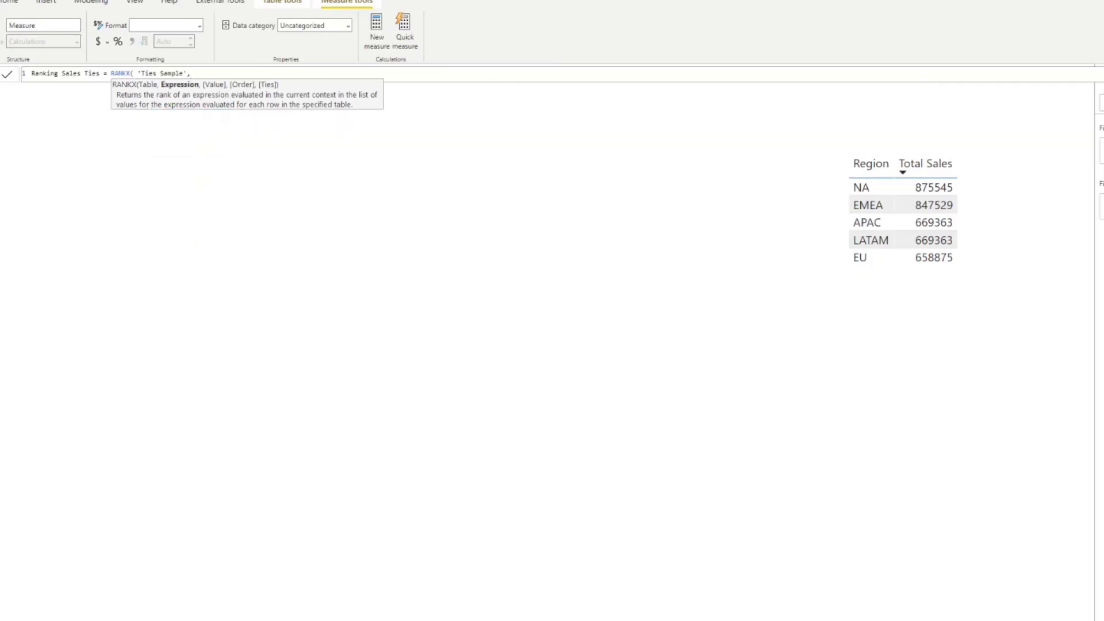
{"action": "key", "text": "BackSpace"}
Finish the formula as RANKX(ALL('Ties Sample'), [Total Sales Ties], , DESC) and commit it.
{"action": "left_click_drag", "start_coordinate": [183, 73], "coordinate": [138, 73]}
{"action": "type", "text": "ALL ("}
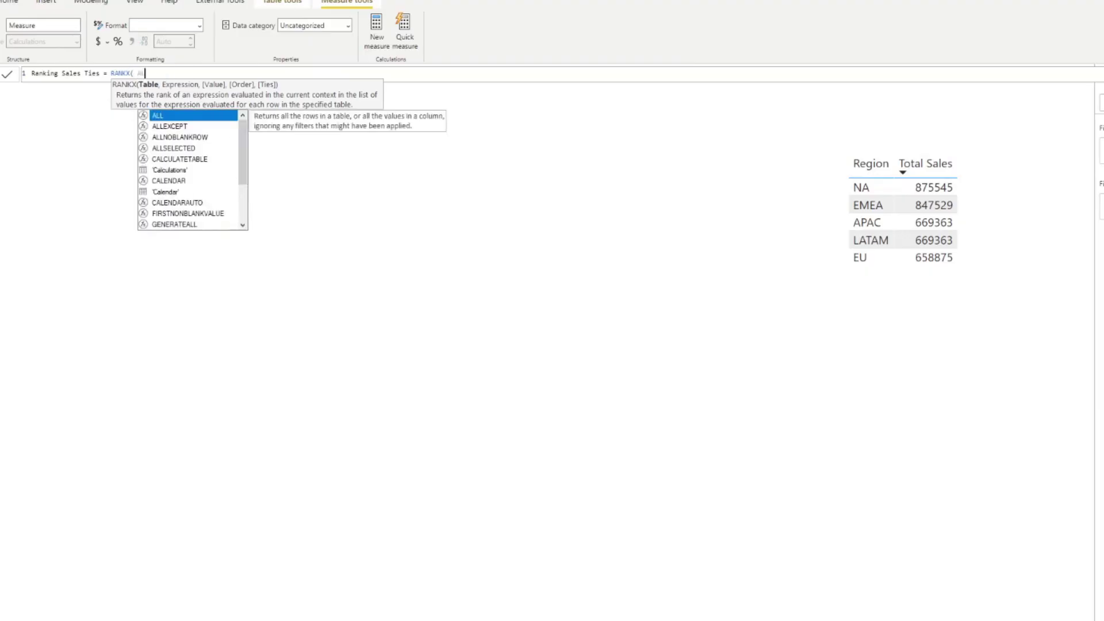
{"action": "type", "text": "'Ties Sample')"}
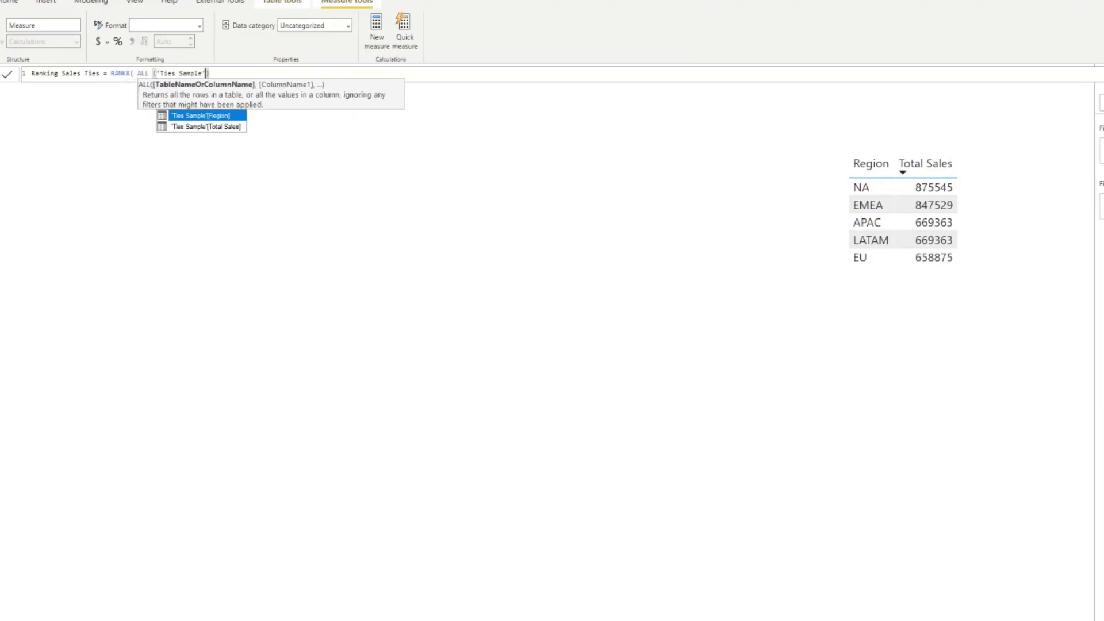
{"action": "type", "text": ", [Tot"}
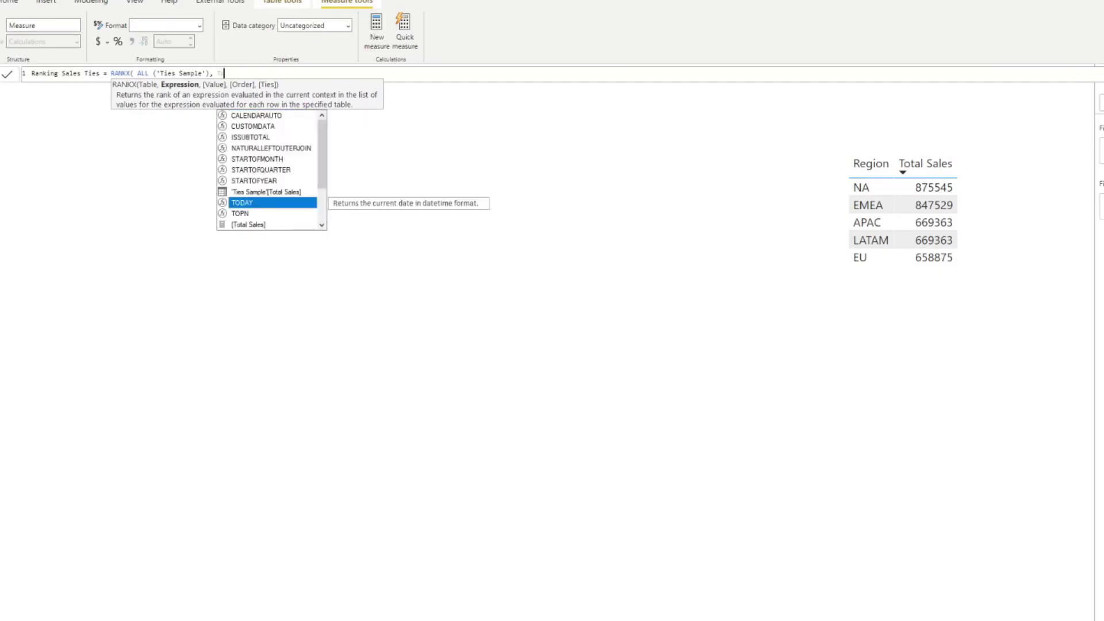
{"action": "key", "text": "Tab"}
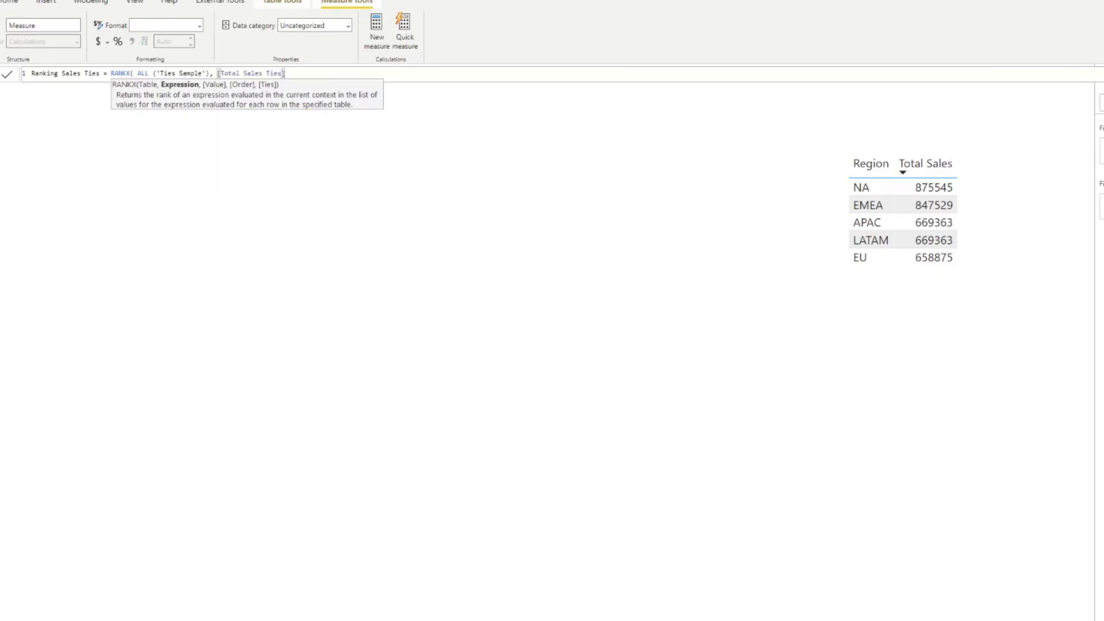
{"action": "type", "text": ", "}
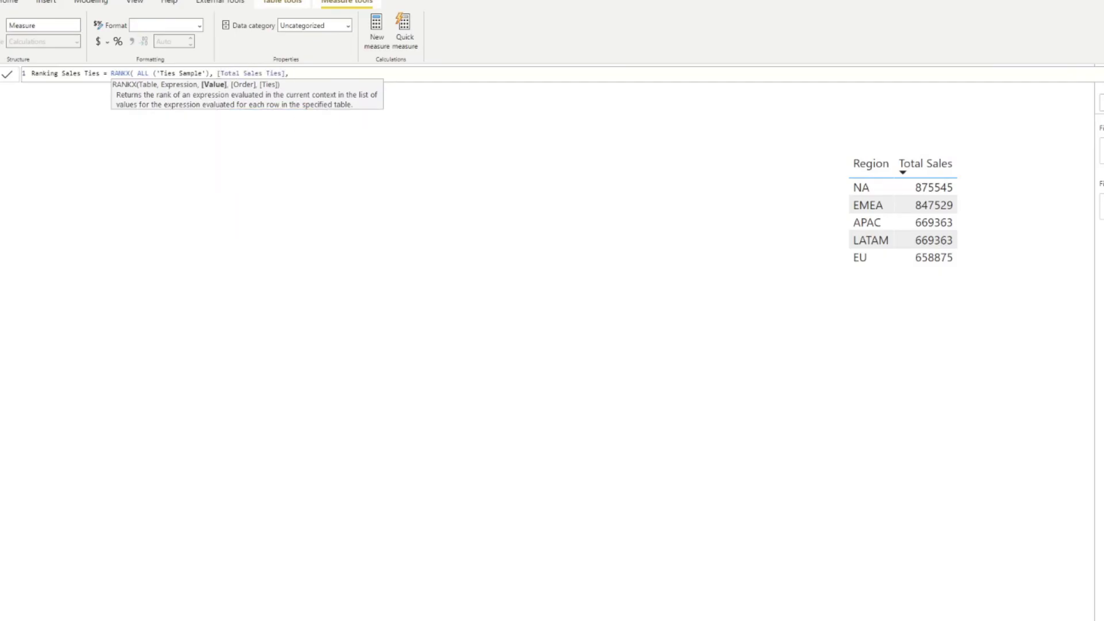
{"action": "type", "text": ", "}
{"action": "type", "text": "D"}
{"action": "key", "text": "Tab"}
{"action": "type", "text": ")"}
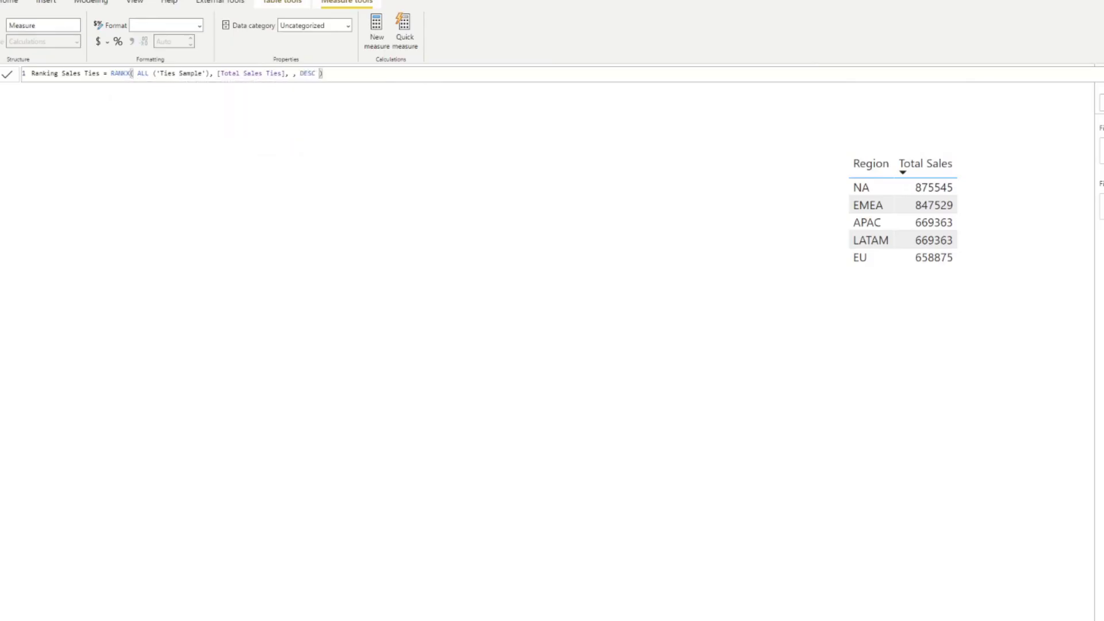
{"action": "key", "text": "Return"}
{"action": "left_click", "coordinate": [993, 211]}
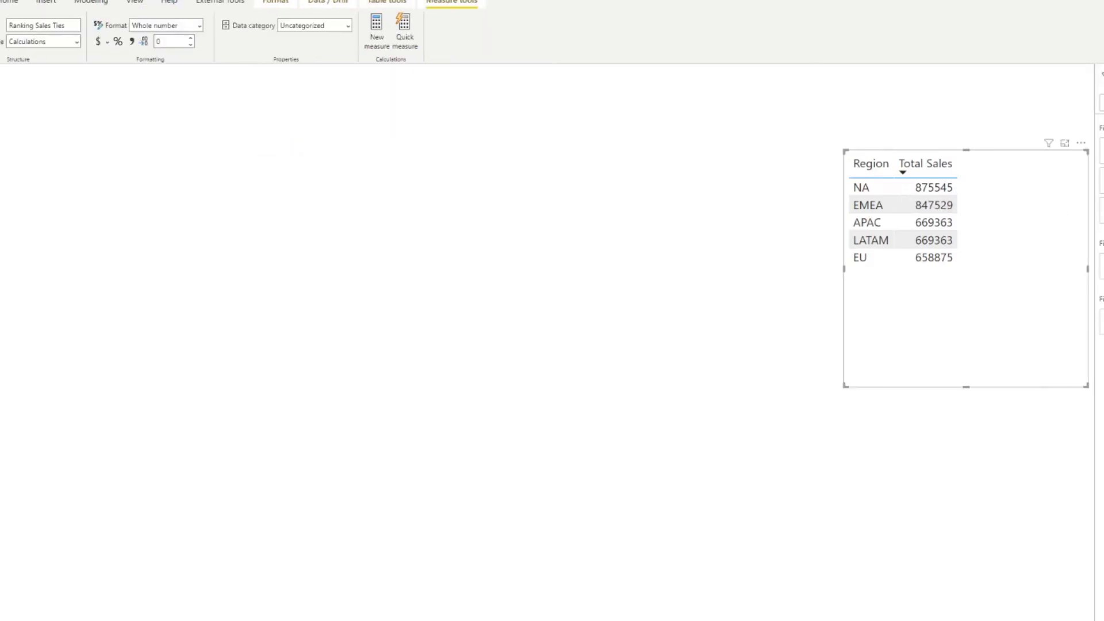
Drop the Ranking Sales Ties measure into the Region table as a new column.
{"action": "left_click_drag", "start_coordinate": [958, 315], "coordinate": [958, 316]}
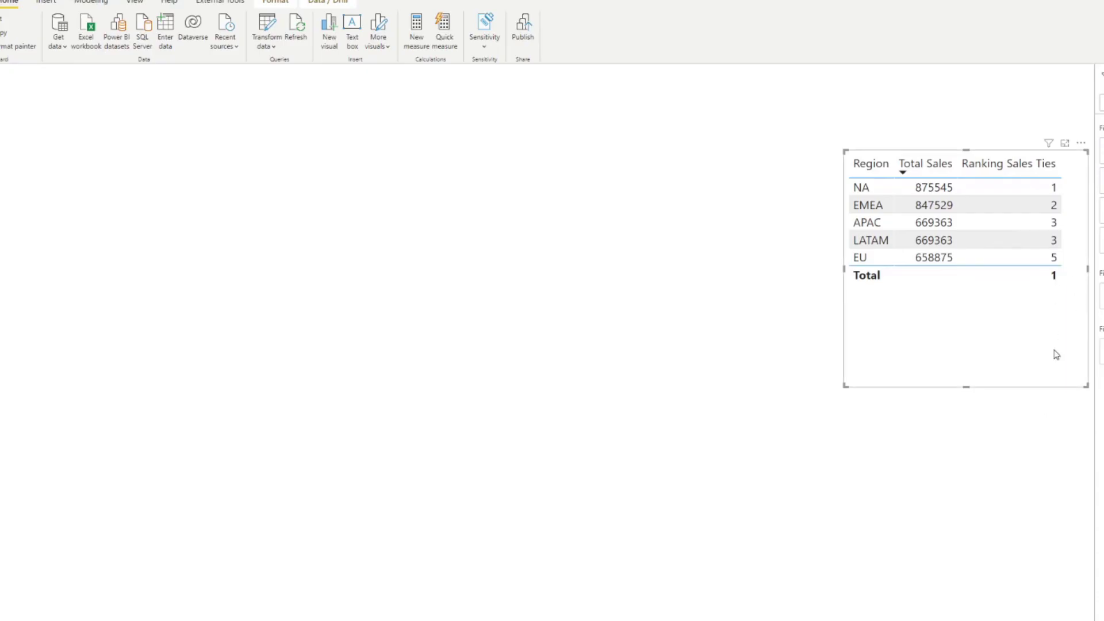
Append the Dense ties option after DESC in the Ranking Sales Ties RANKX formula.
{"action": "left_click", "coordinate": [1101, 172]}
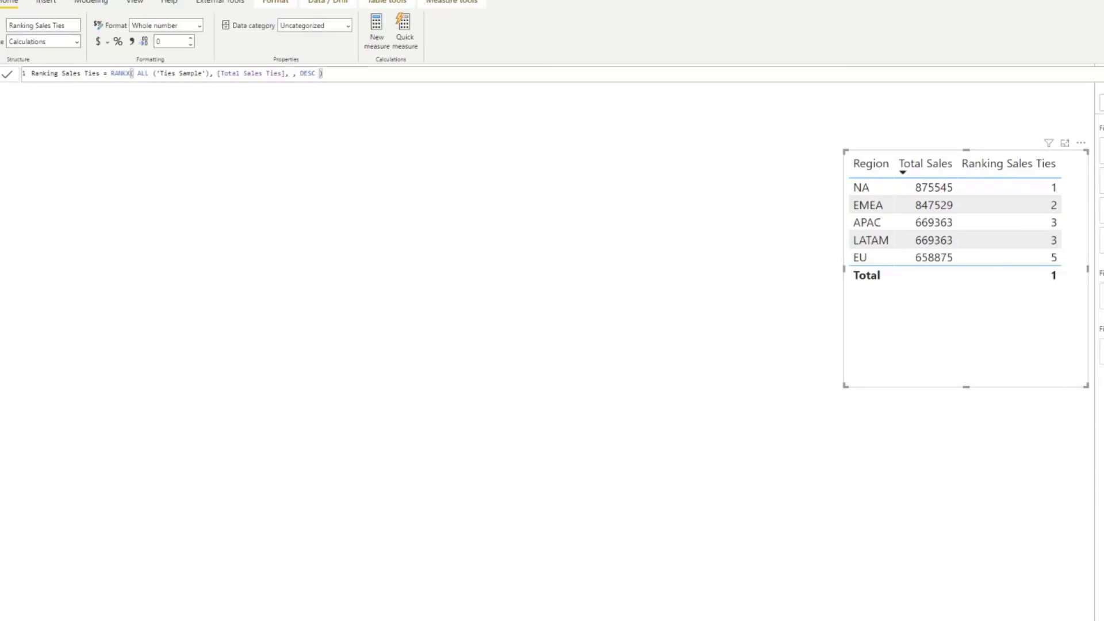
{"action": "left_click", "coordinate": [320, 73]}
{"action": "type", "text": ","}
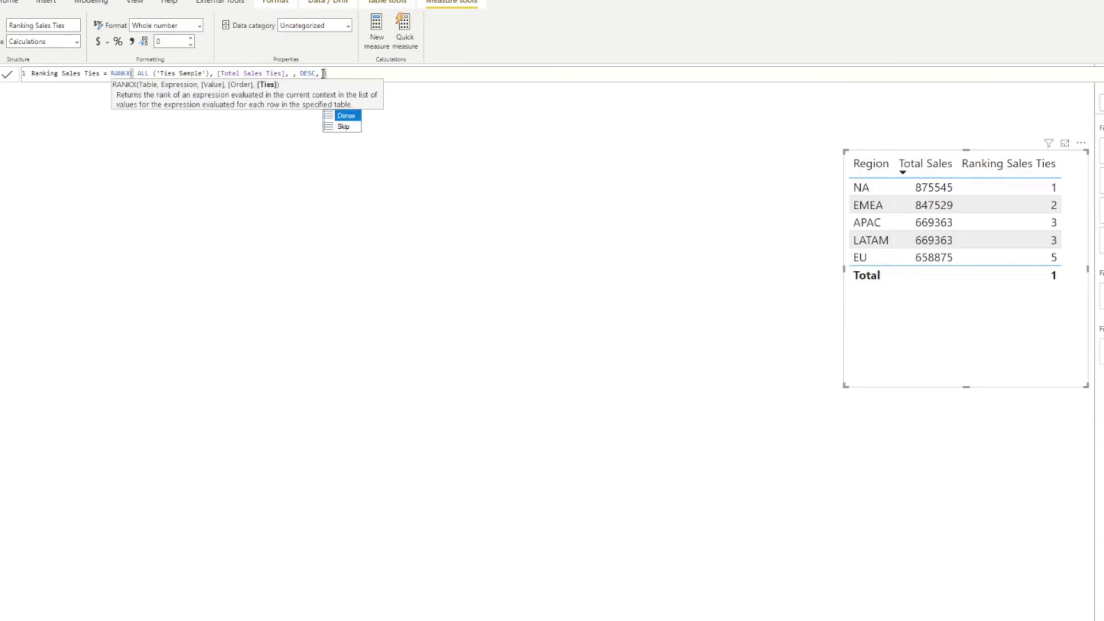
{"action": "key", "text": "Down"}
{"action": "key", "text": "Up"}
{"action": "key", "text": "Tab"}
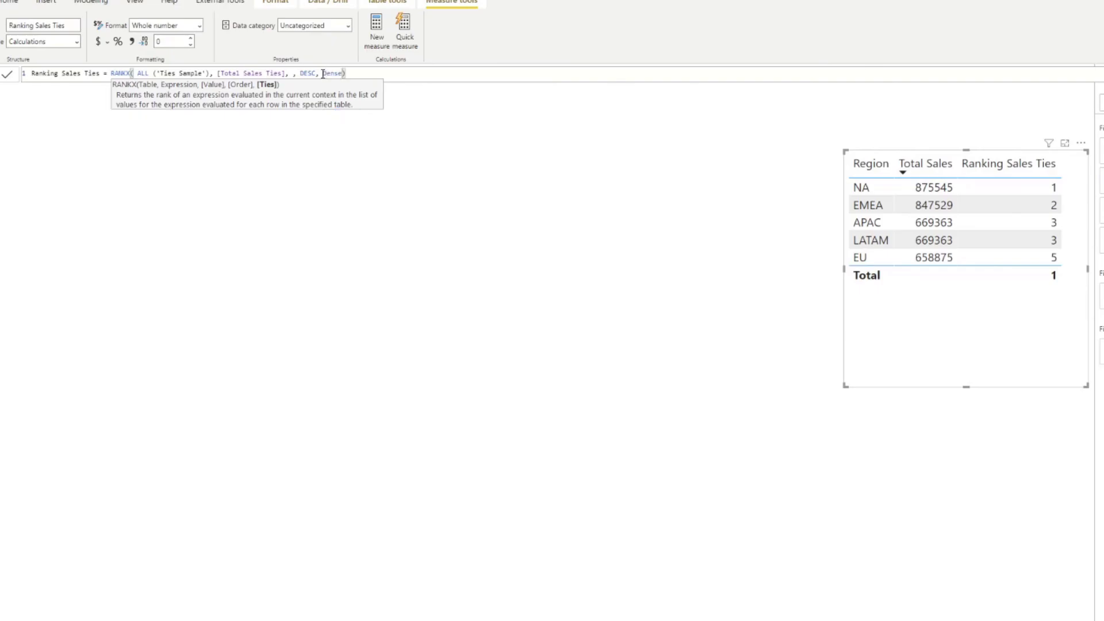
{"action": "key", "text": "Return"}
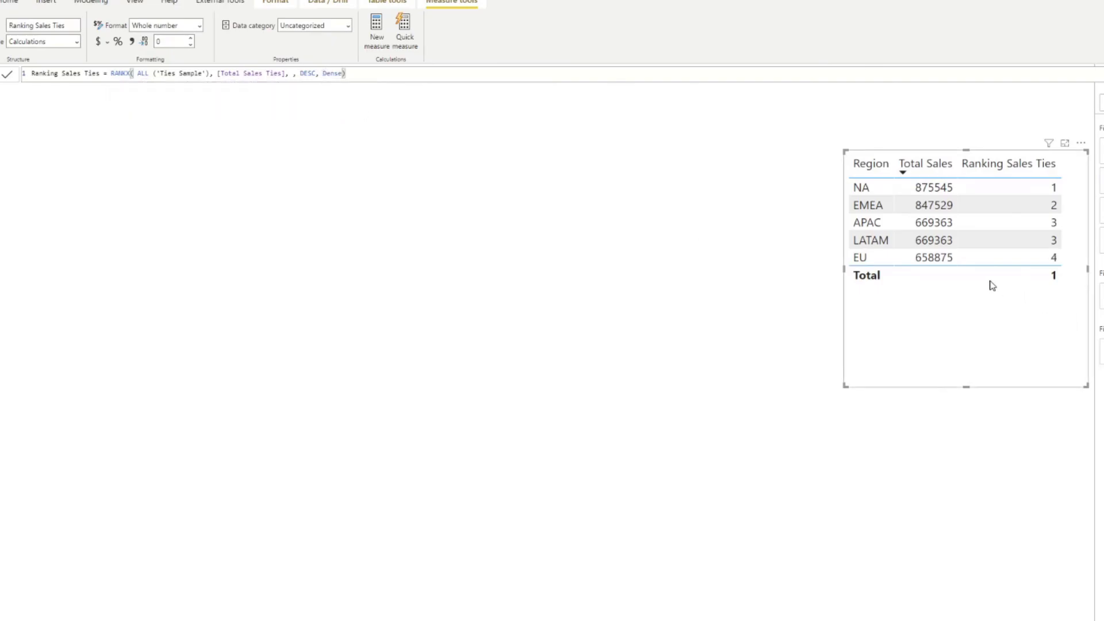